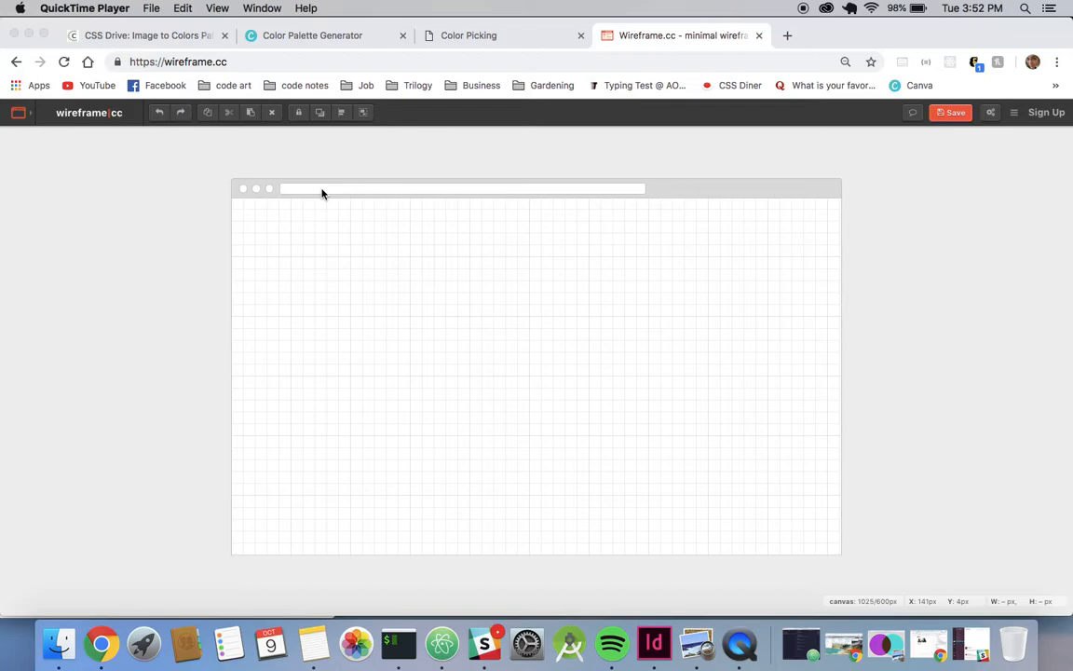
# Step: Examine the circles.png artwork in Preview and the colour palettes generated from it by CSS Drive and Canva in Chrome
pyautogui.click(583, 620)
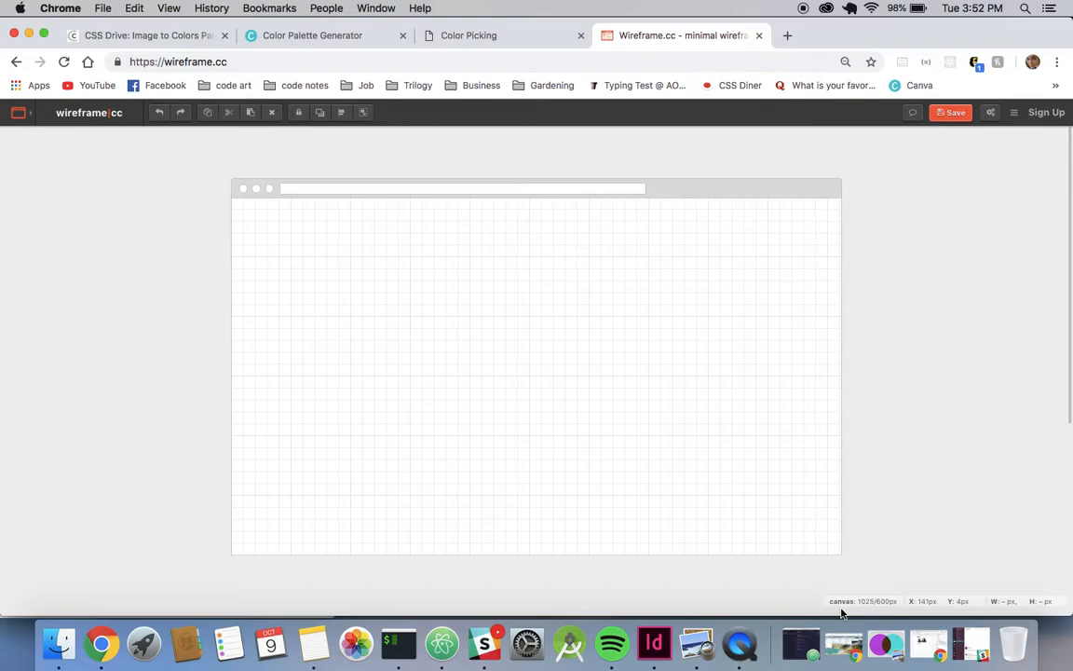
pyautogui.click(885, 659)
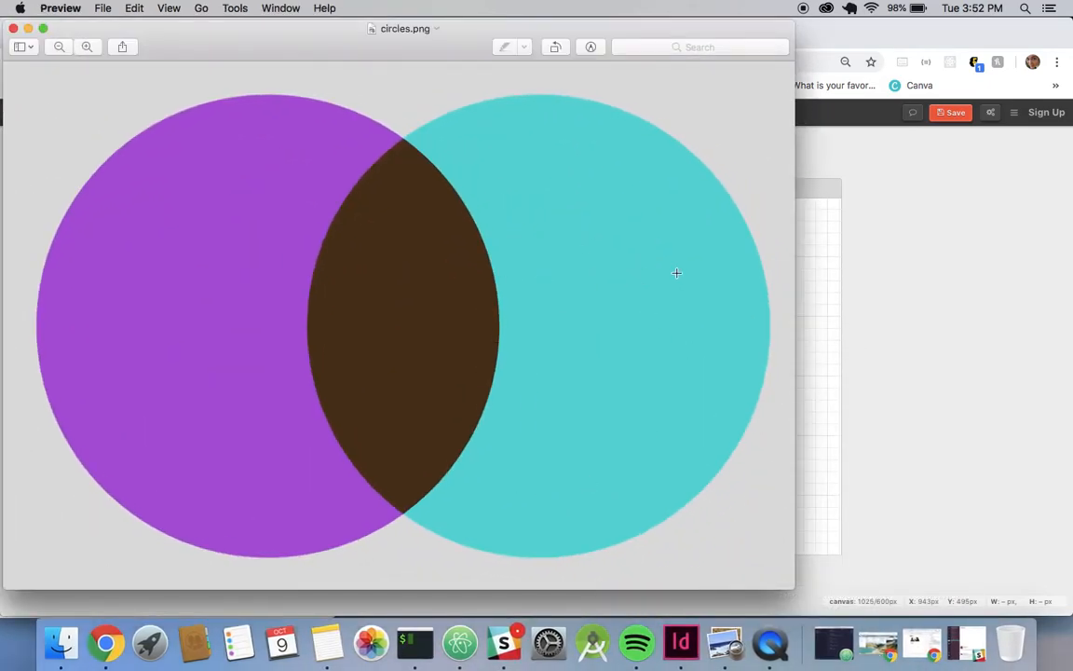
pyautogui.click(880, 193)
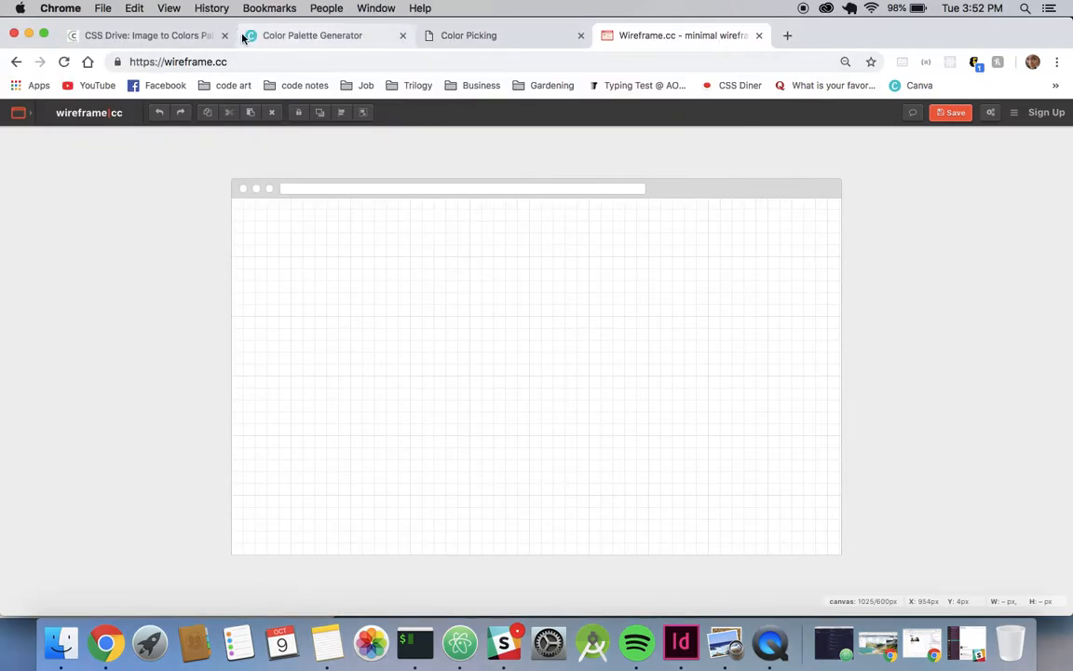
pyautogui.click(175, 36)
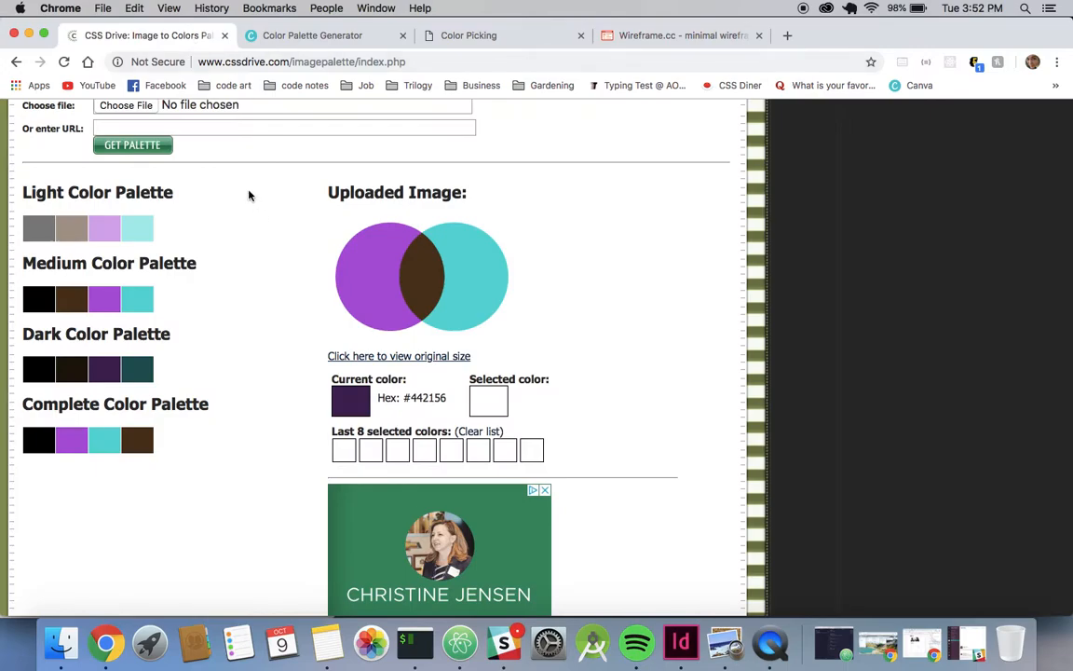
pyautogui.scroll(5, 249, 197)
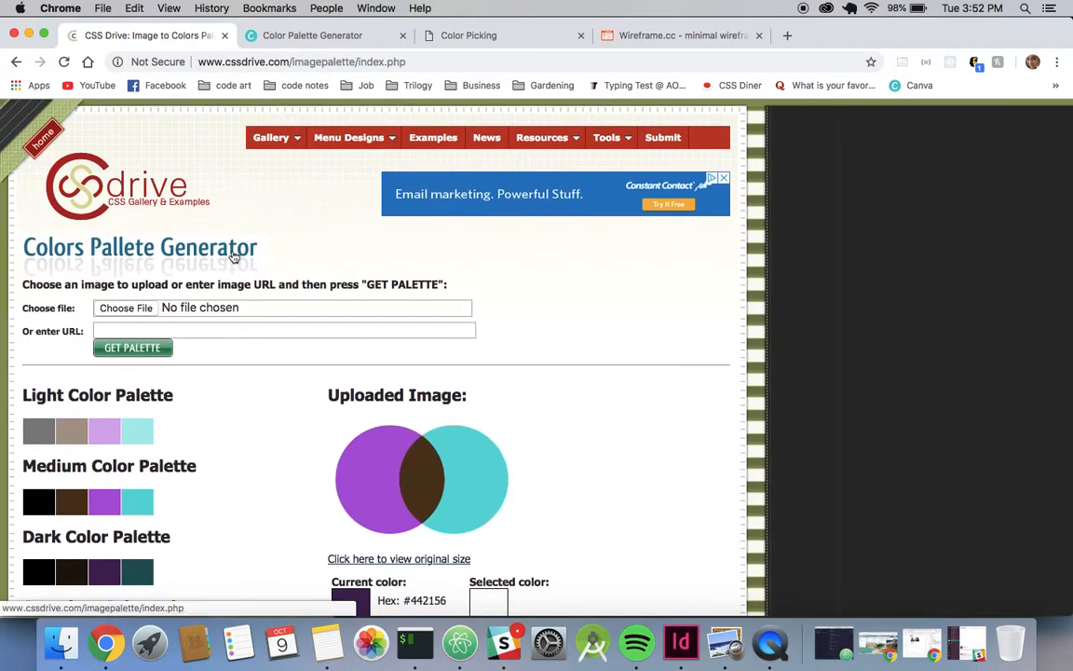
pyautogui.click(322, 41)
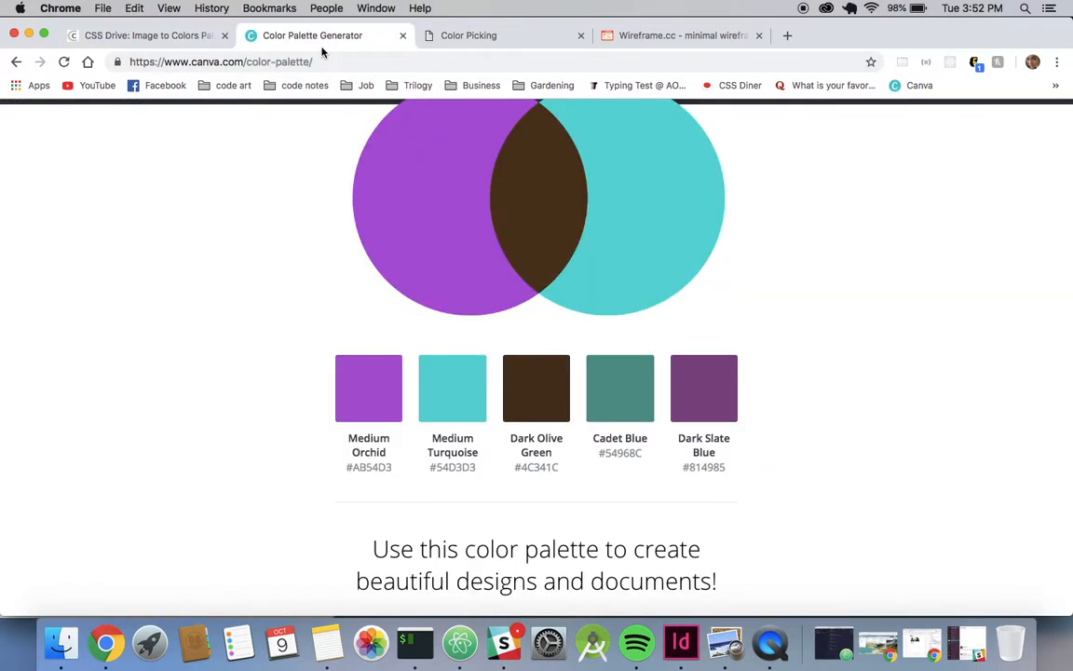
pyautogui.click(183, 35)
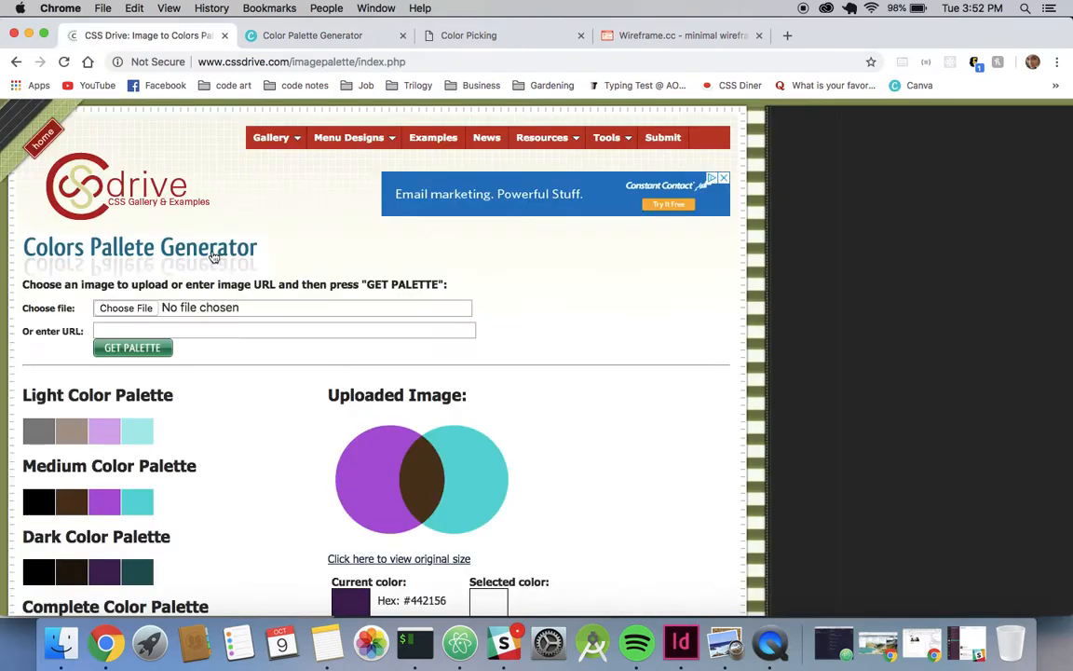
pyautogui.scroll(-3, 210, 256)
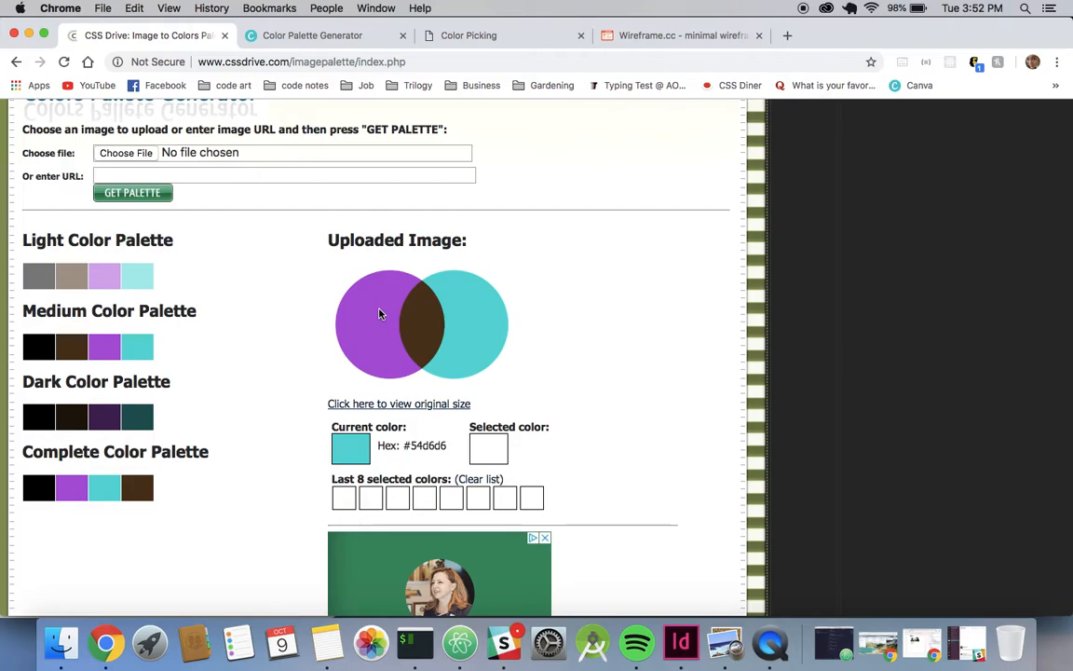
# Step: Examine the colour blocks on the local Color Picking page and compare them with the generated palettes
pyautogui.click(462, 36)
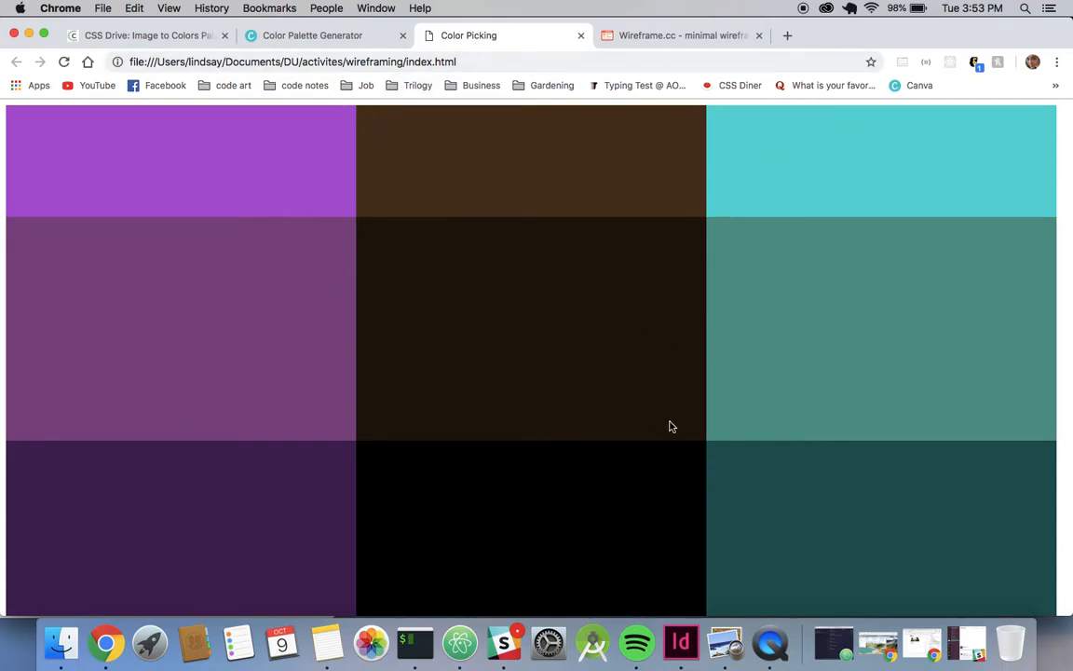
pyautogui.scroll(-1, 678, 353)
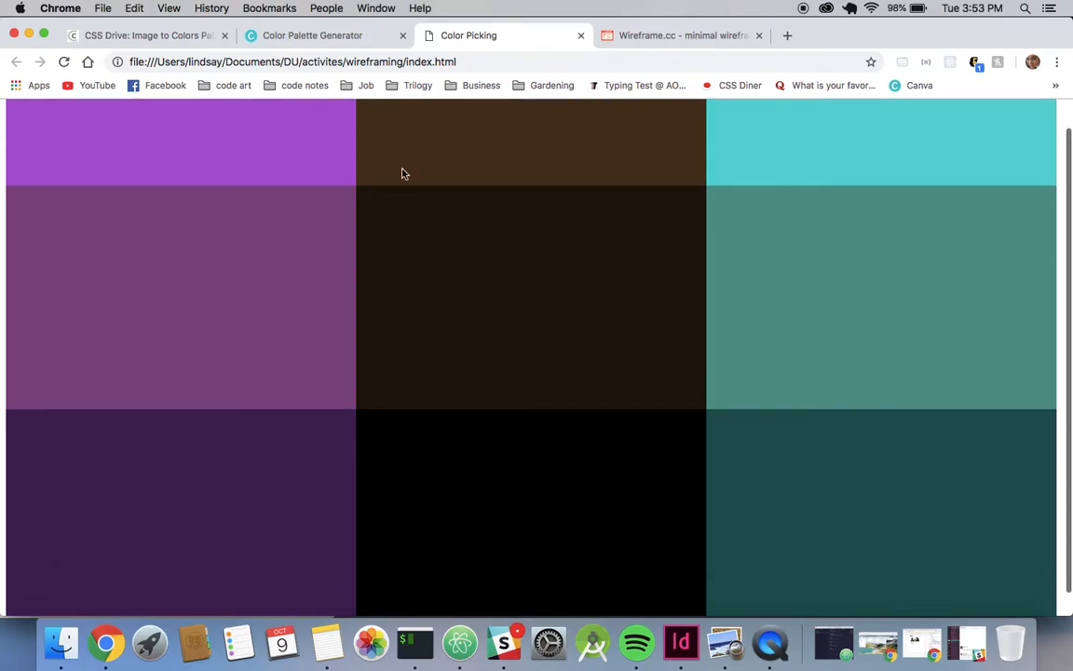
pyautogui.click(200, 35)
pyautogui.click(312, 35)
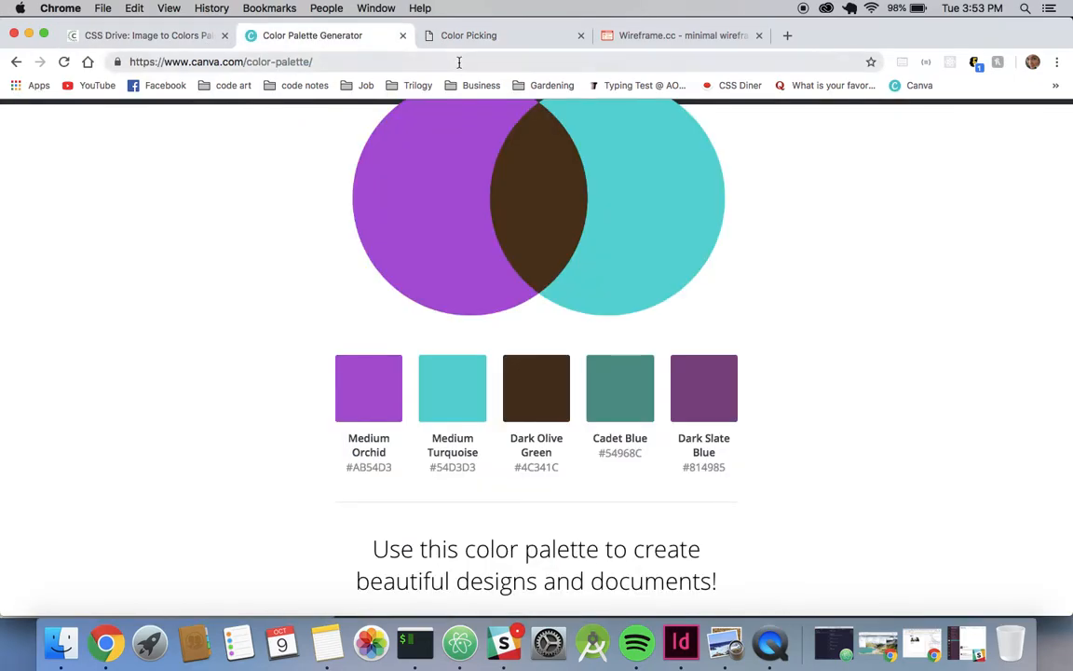
pyautogui.click(475, 35)
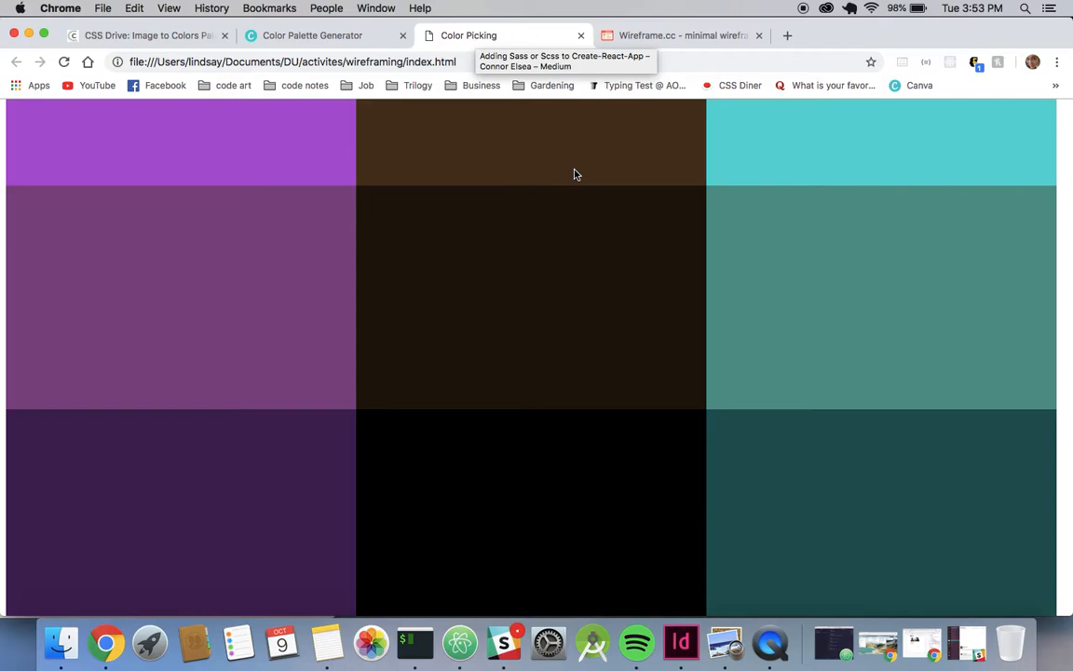
pyautogui.scroll(-1, 601, 265)
pyautogui.scroll(3, 600, 266)
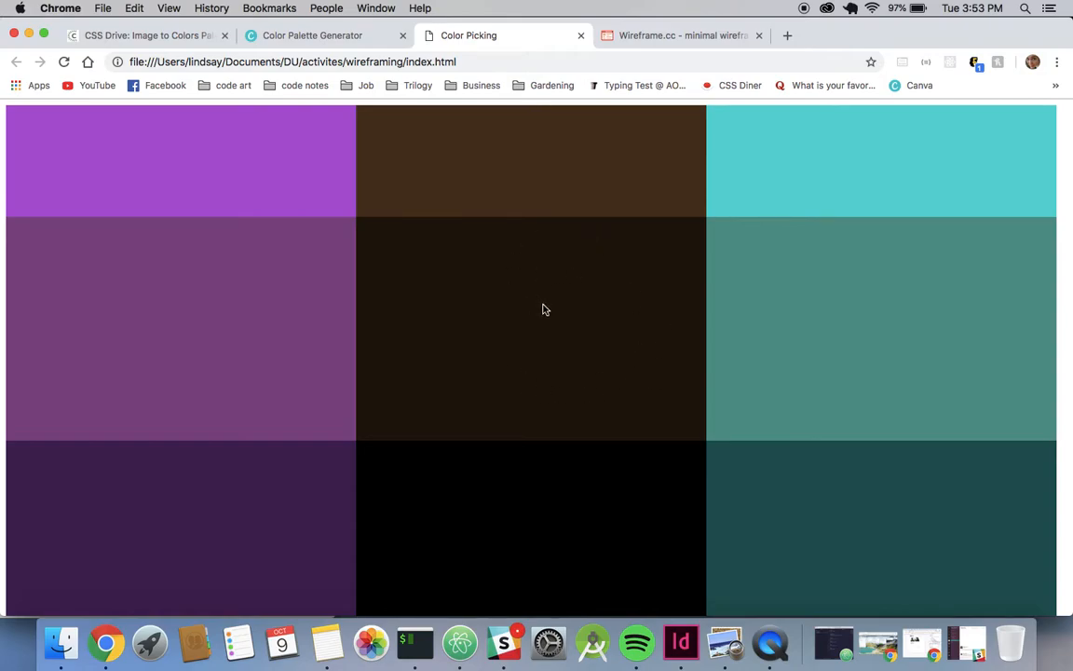
pyautogui.scroll(-2, 503, 346)
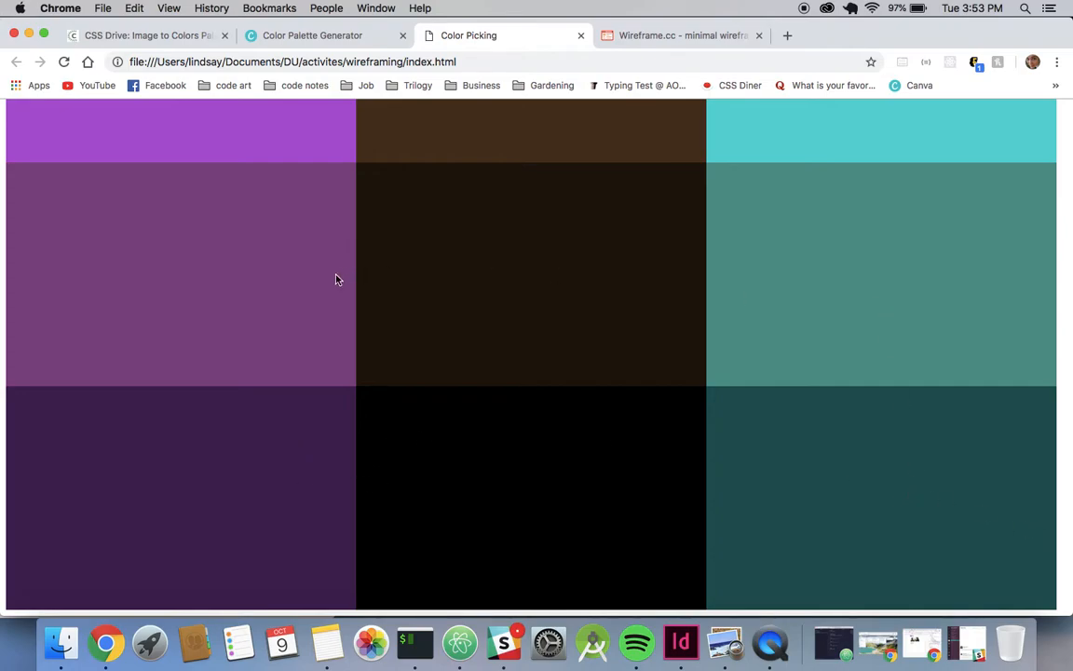
pyautogui.scroll(2, 933, 300)
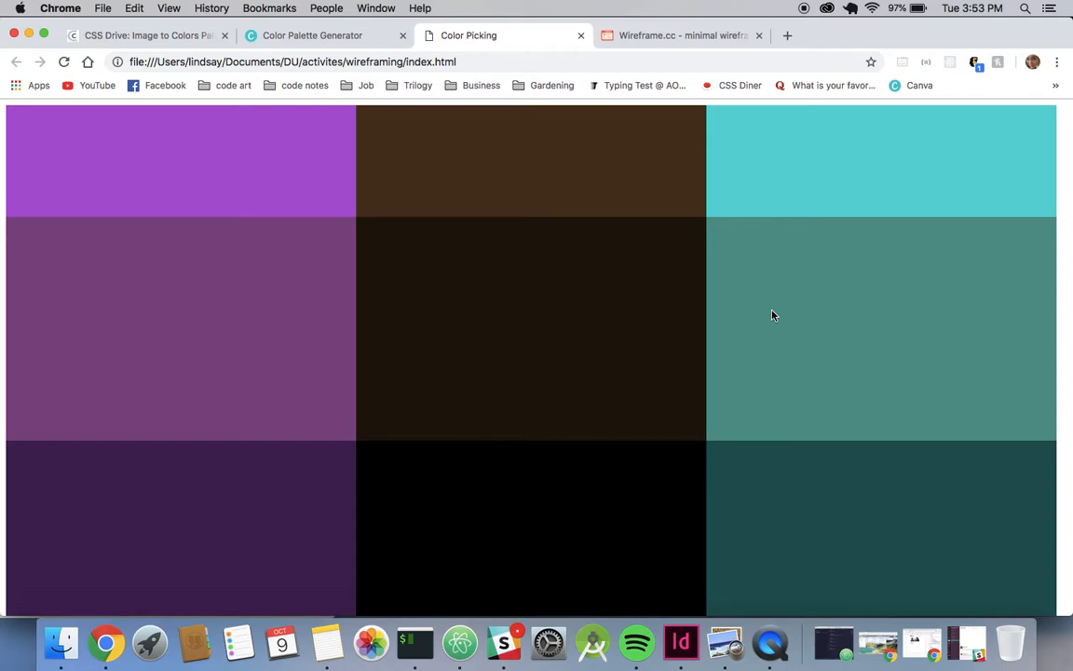
# Step: In Wireframe.cc, draw a full-width header rectangle about 1023 × 40 px along the upper edge of the page
pyautogui.click(678, 41)
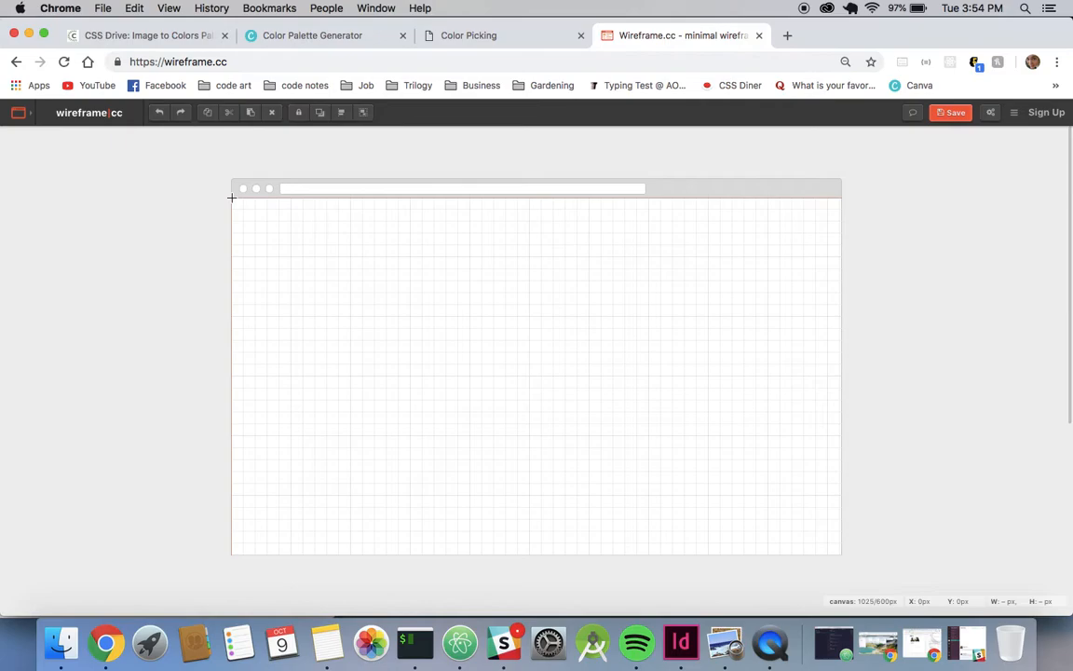
pyautogui.moveTo(235, 201)
pyautogui.mouseDown()
pyautogui.moveTo(455, 244)
pyautogui.moveTo(839, 221)
pyautogui.mouseUp()
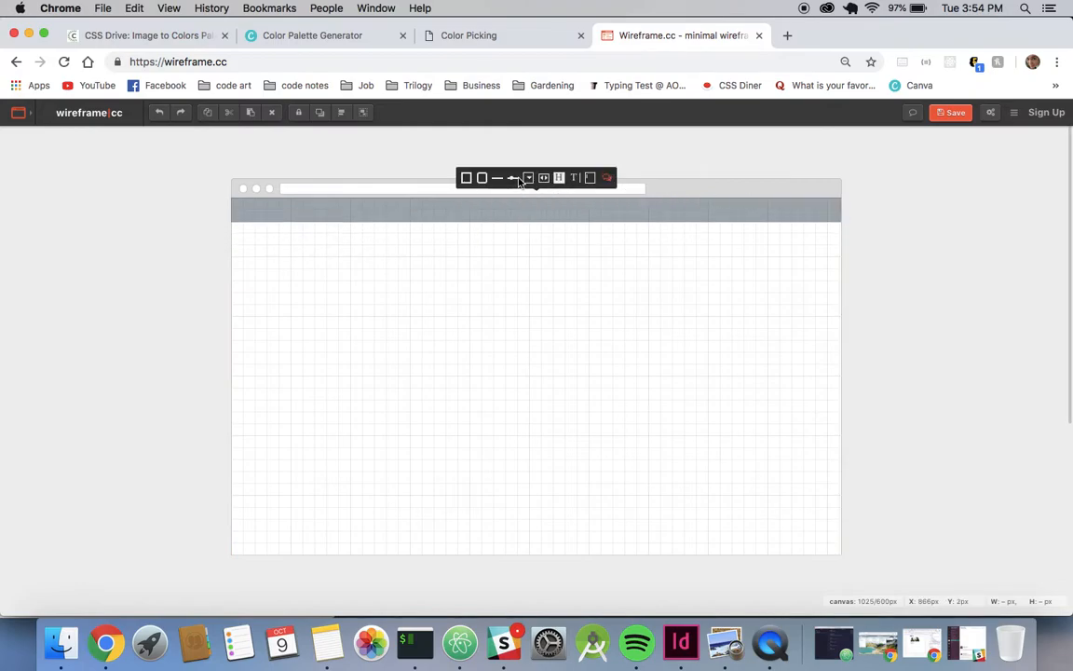
pyautogui.click(466, 177)
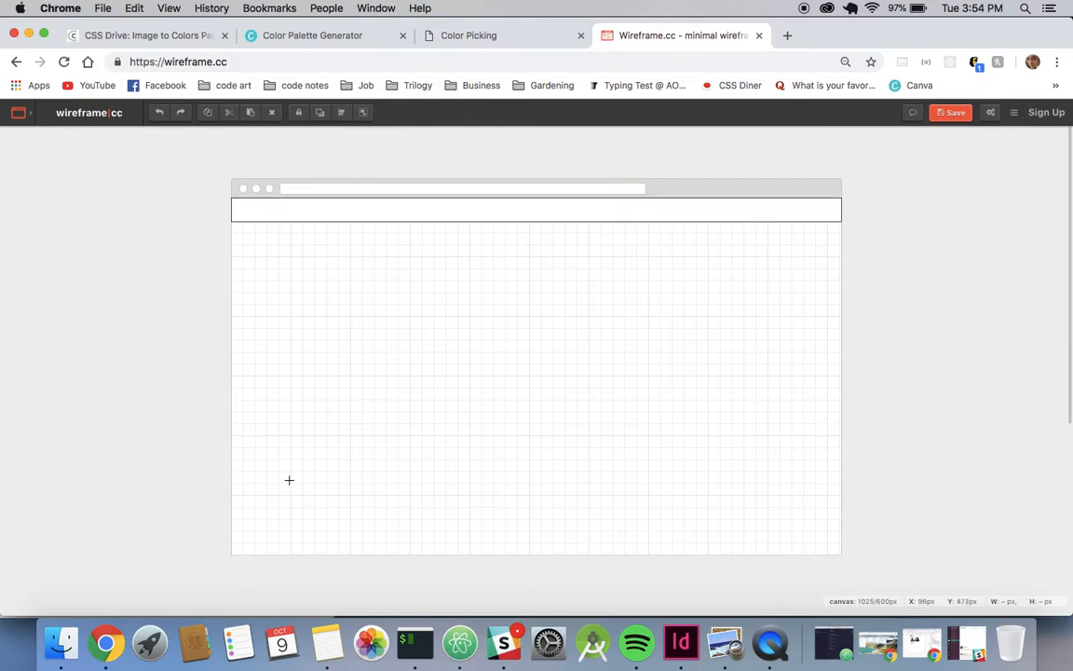
# Step: Duplicate the header rectangle and align the copy with the page's lower edge as a footer
pyautogui.click(404, 210)
pyautogui.press('super+c')
pyautogui.click(383, 387)
pyautogui.press('super+v')
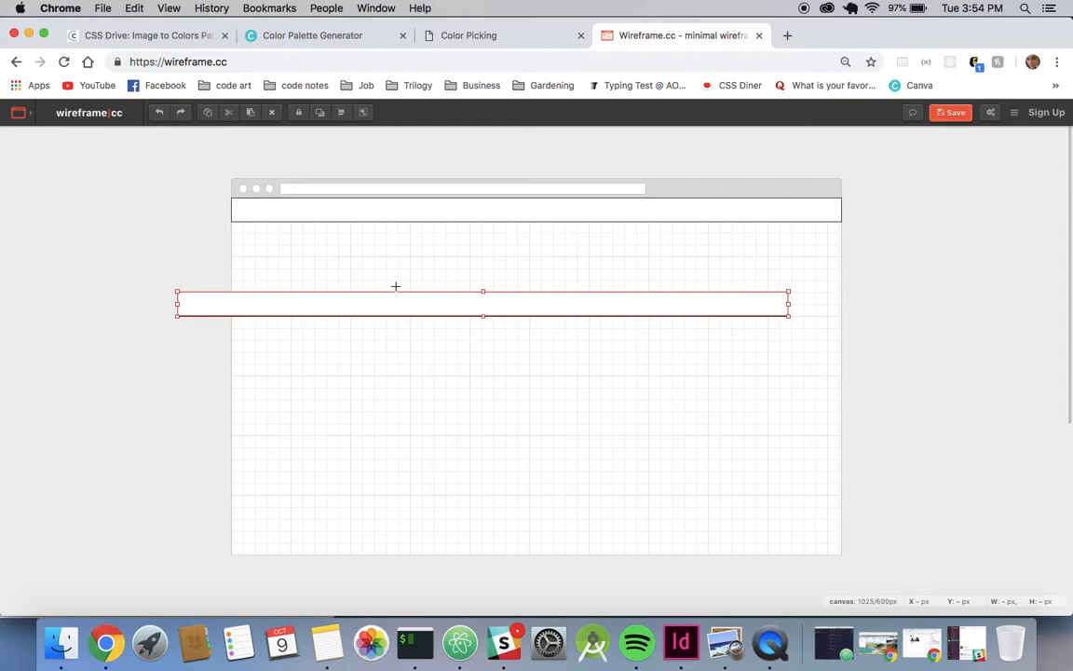
pyautogui.moveTo(395, 297); pyautogui.dragTo(447, 538)
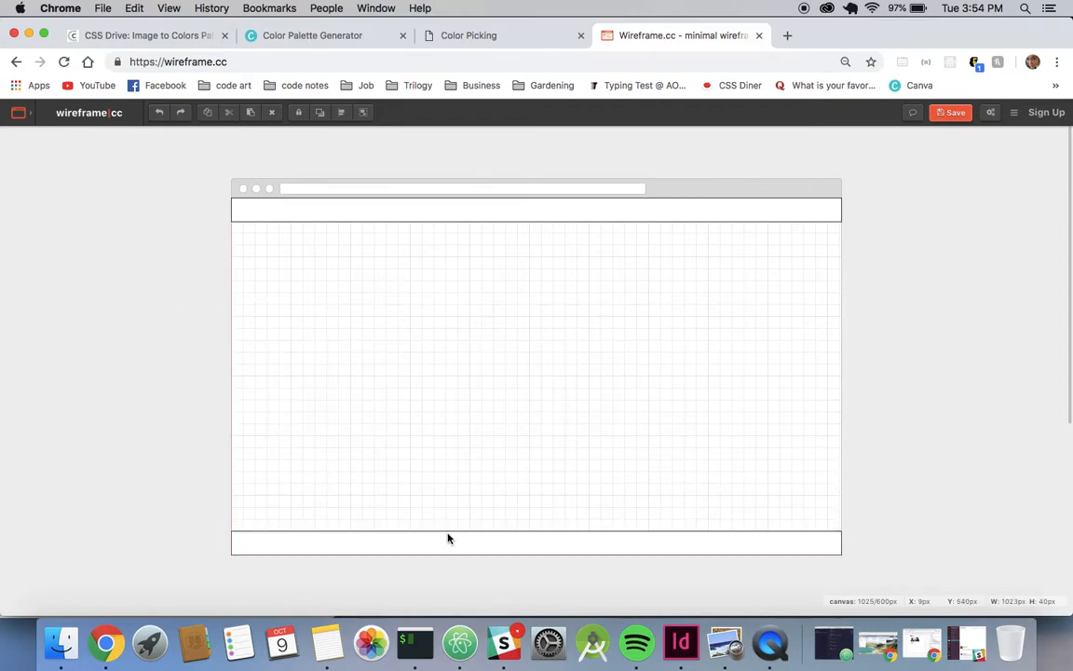
pyautogui.click(509, 319)
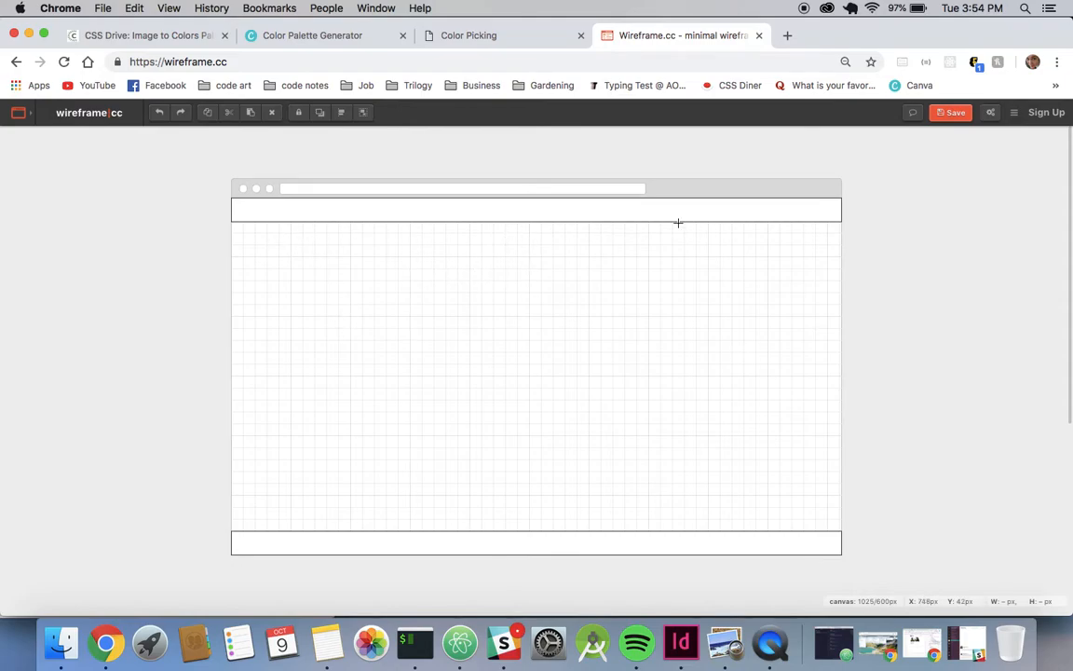
# Step: Add an image placeholder about 170 × 53 px for the logo, move it to the header's left end and fit it to the header's height
pyautogui.scroll(-1, 675, 218)
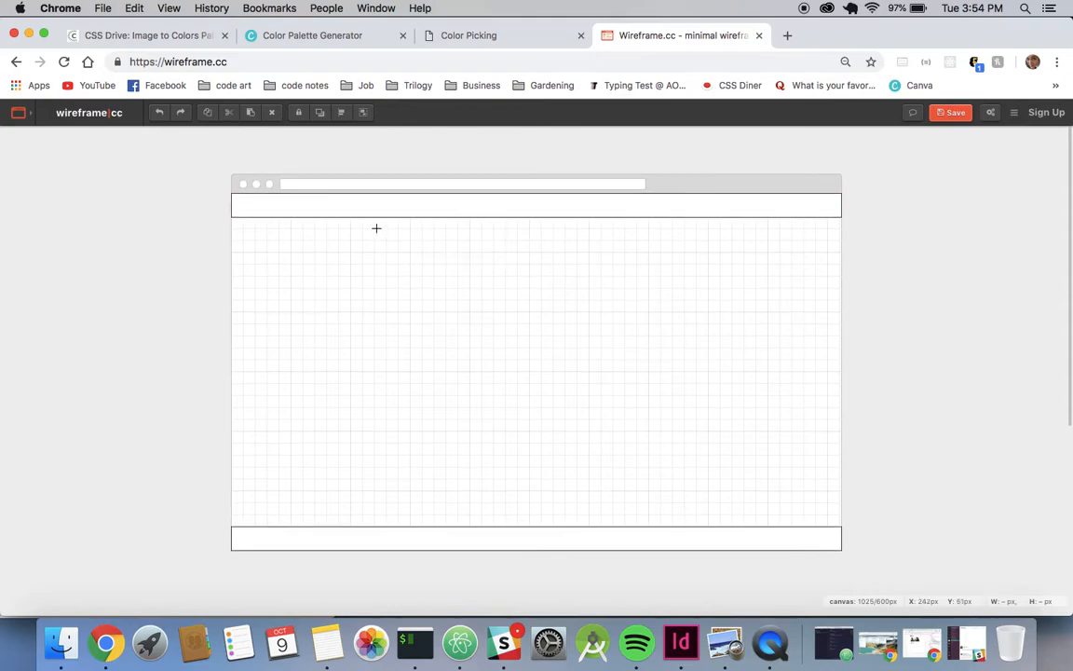
pyautogui.scroll(1, 297, 223)
pyautogui.scroll(-2, 297, 225)
pyautogui.moveTo(296, 225); pyautogui.dragTo(398, 257)
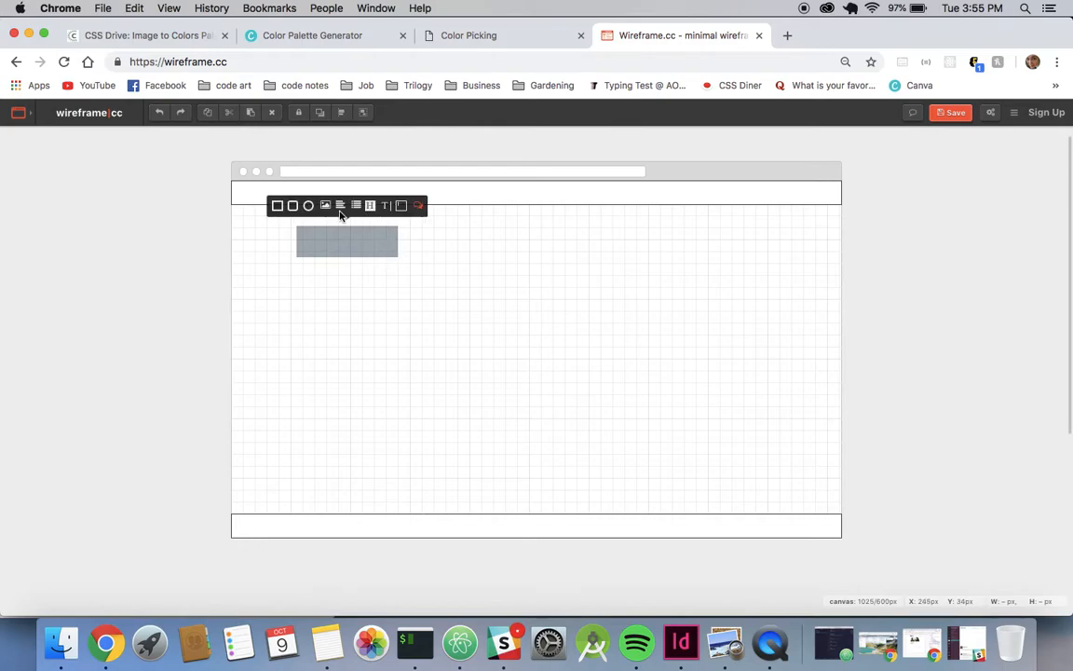
pyautogui.click(325, 206)
pyautogui.moveTo(326, 247); pyautogui.dragTo(259, 196)
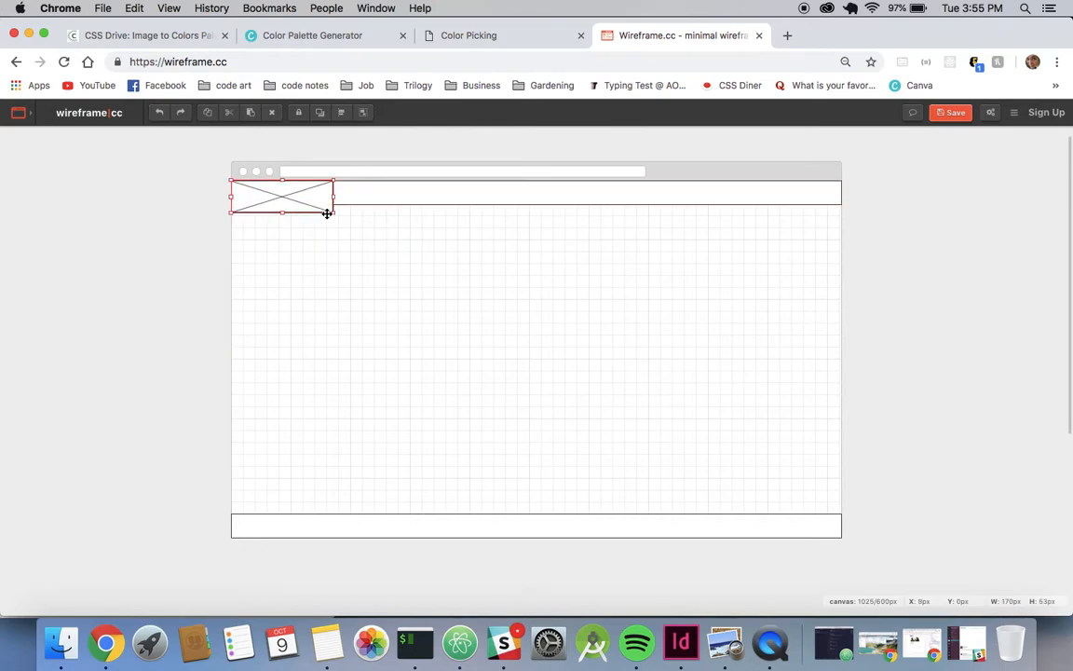
pyautogui.moveTo(332, 213); pyautogui.dragTo(350, 208)
pyautogui.click(432, 249)
# Step: Add a single-line text element below the header reading "About Contact FAQ Login", with wide gaps between the words
pyautogui.moveTo(599, 235); pyautogui.dragTo(812, 261)
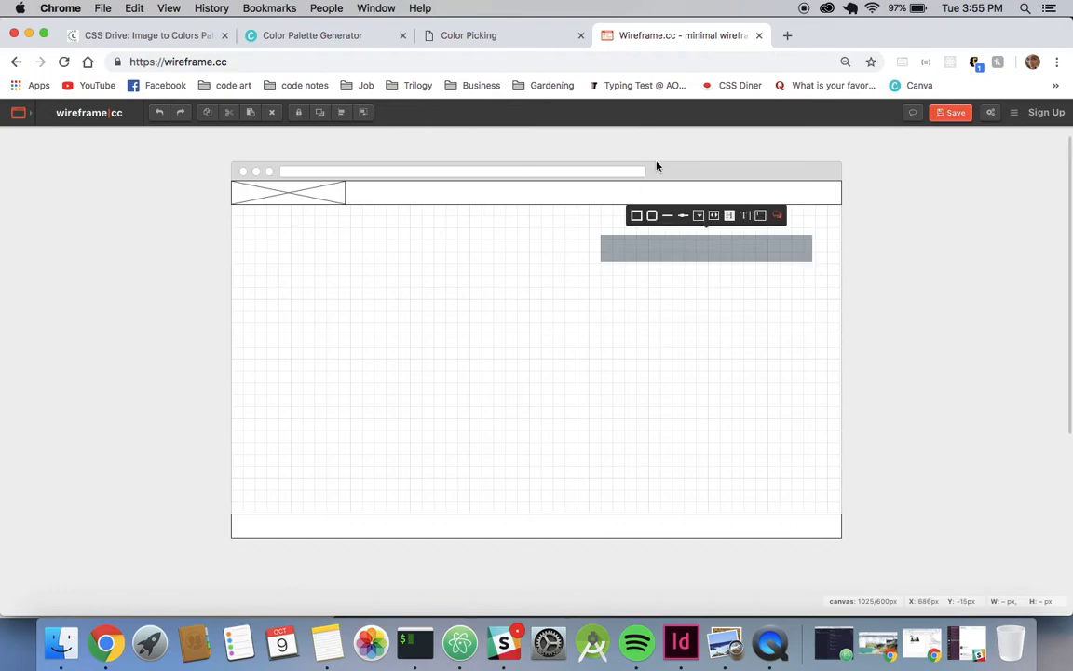
pyautogui.click(743, 216)
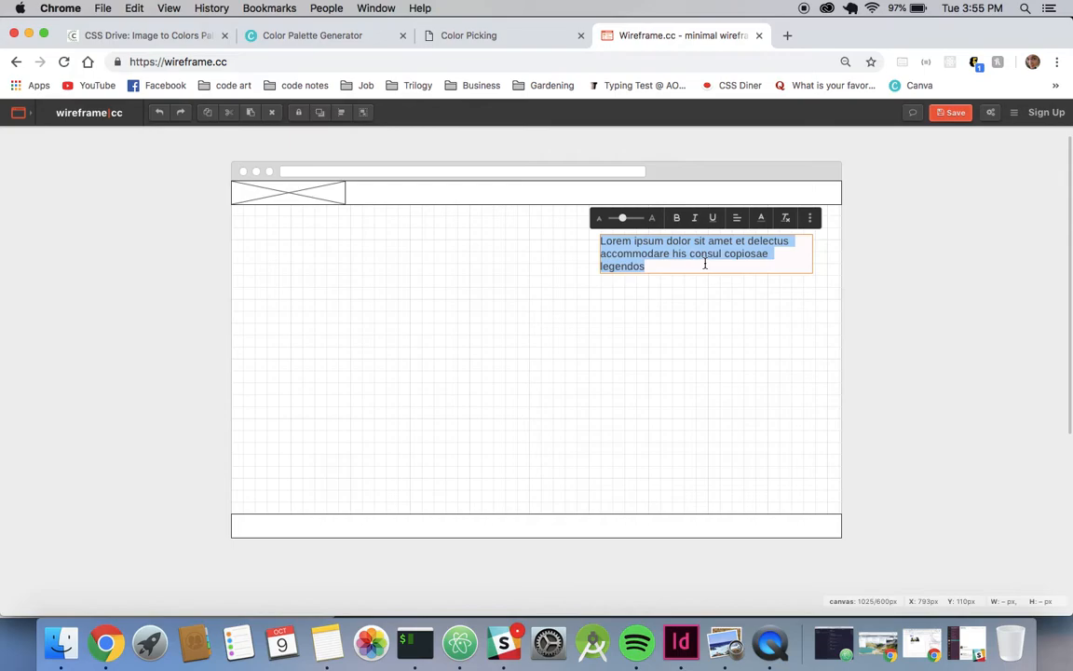
pyautogui.write('about')
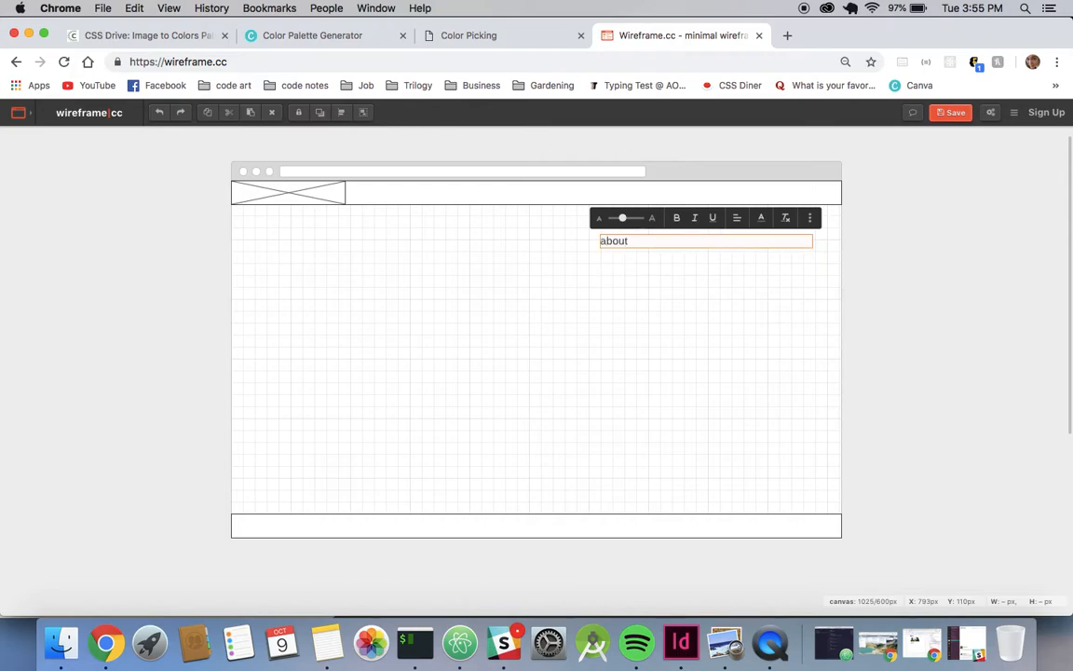
pyautogui.press('Delete')
pyautogui.write('A')
pyautogui.press('BackSpace')
pyautogui.write('Contact . ')
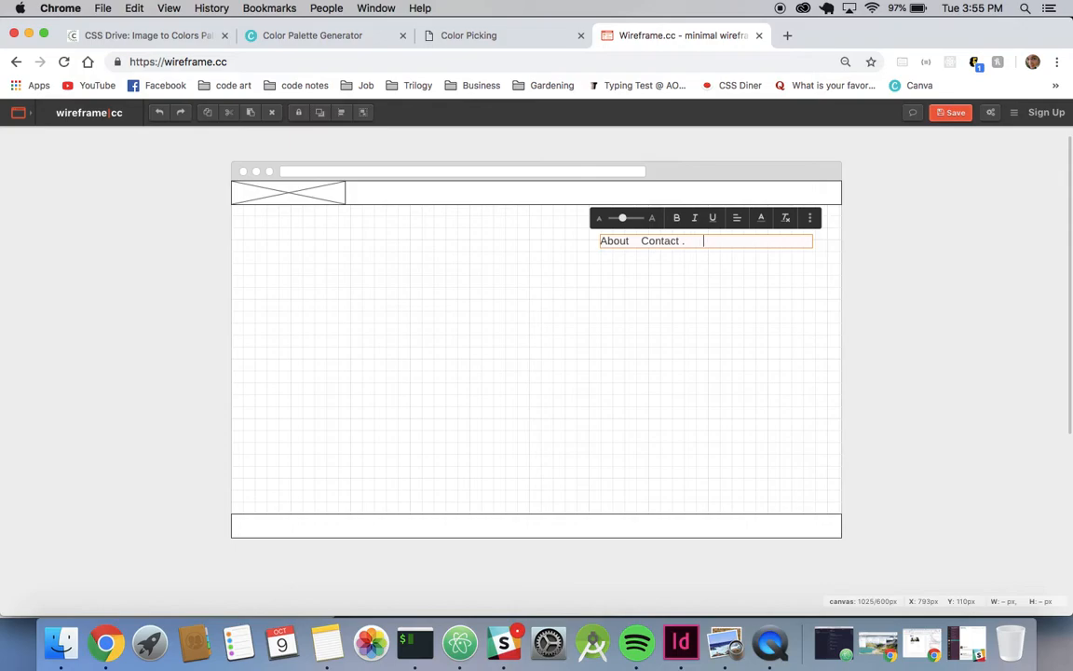
pyautogui.write('Fa')
pyautogui.press('BackSpace')
pyautogui.write('AQ    Login')
pyautogui.click(687, 240)
pyautogui.press('BackSpace')
pyautogui.click(737, 253)
# Step: Move the navigation text into the header bar, aligned with its right end
pyautogui.click(728, 242)
pyautogui.moveTo(727, 242); pyautogui.dragTo(639, 192)
pyautogui.click(630, 192)
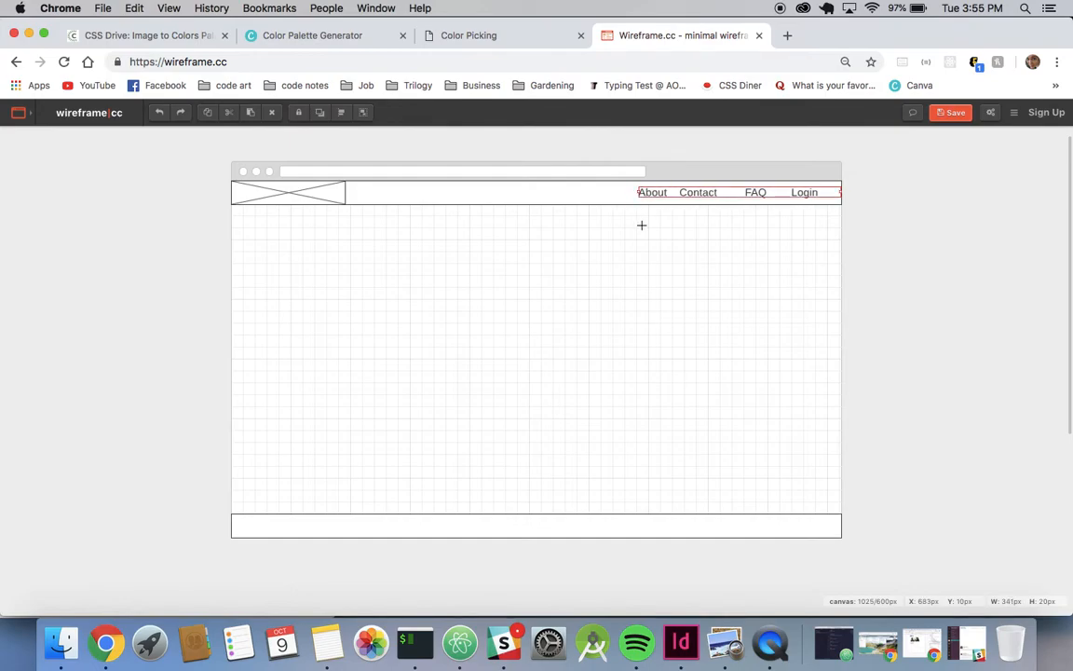
pyautogui.click(641, 224)
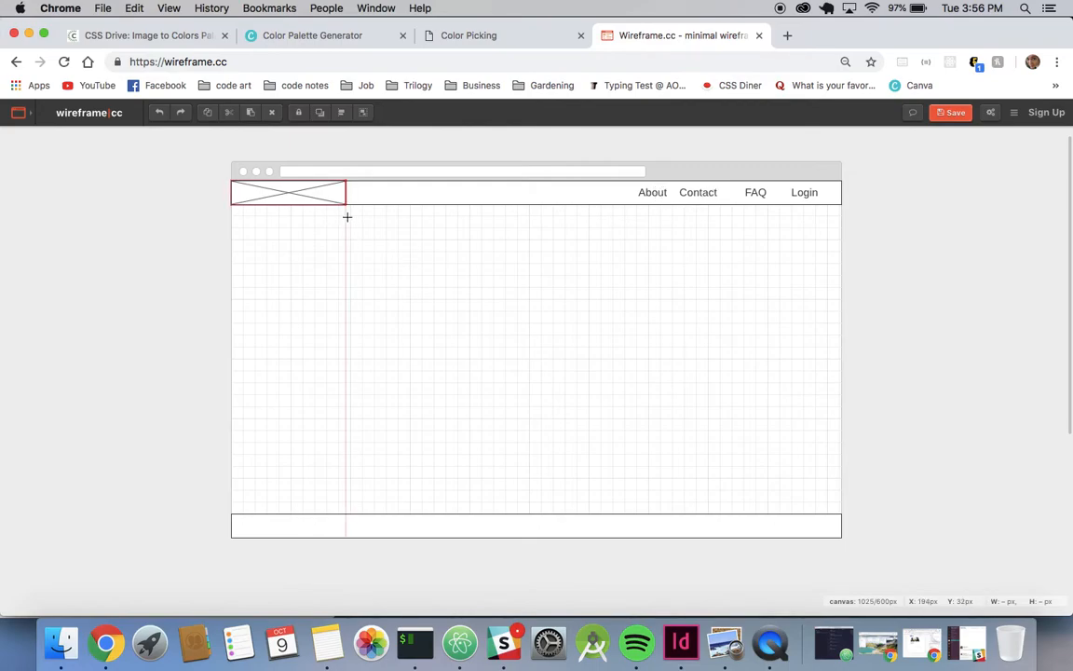
# Step: Add one large image placeholder just below the header and a second one lower right, just above the footer
pyautogui.moveTo(347, 217); pyautogui.dragTo(580, 354)
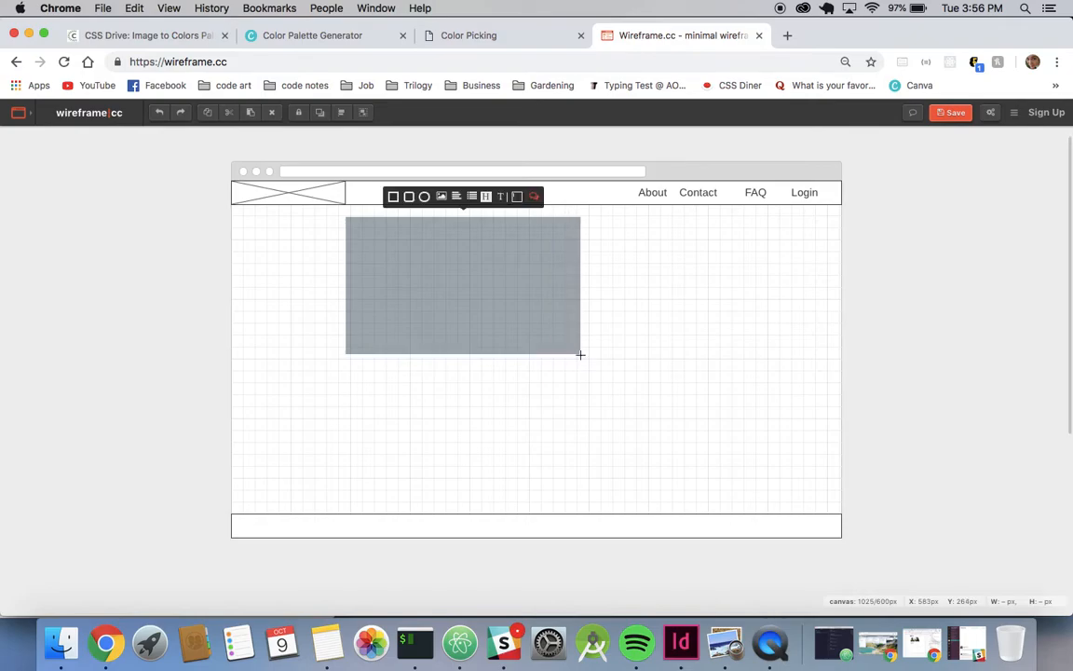
pyautogui.click(444, 197)
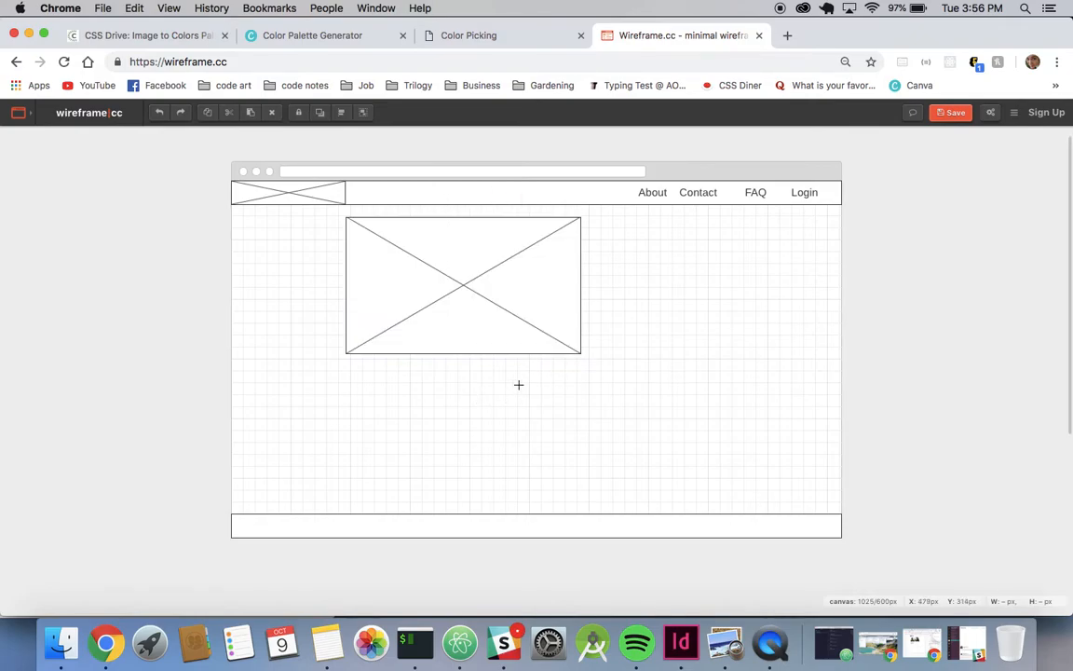
pyautogui.moveTo(521, 383); pyautogui.dragTo(783, 511)
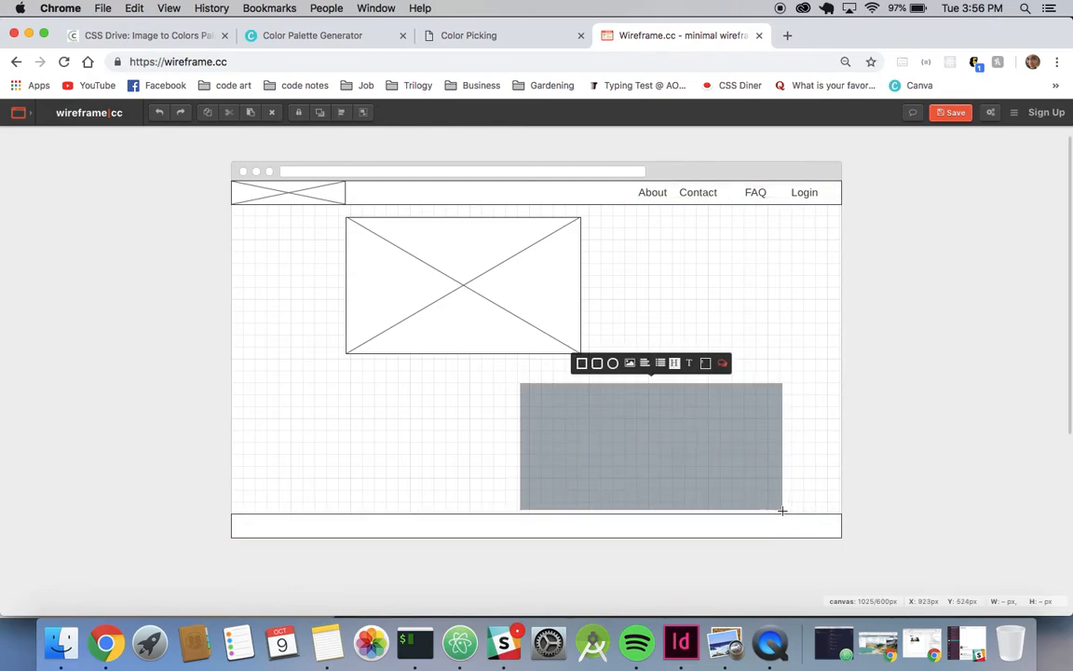
pyautogui.click(628, 361)
# Step: Add a block of placeholder paragraph text to the right of the upper image placeholder
pyautogui.moveTo(616, 232); pyautogui.dragTo(739, 348)
pyautogui.click(715, 213)
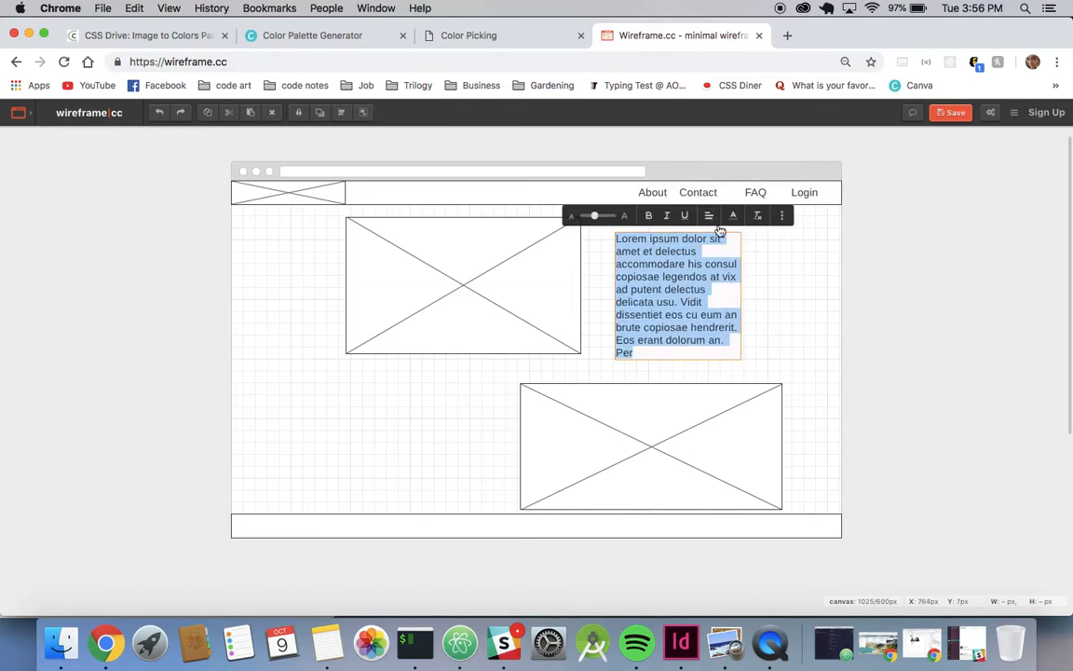
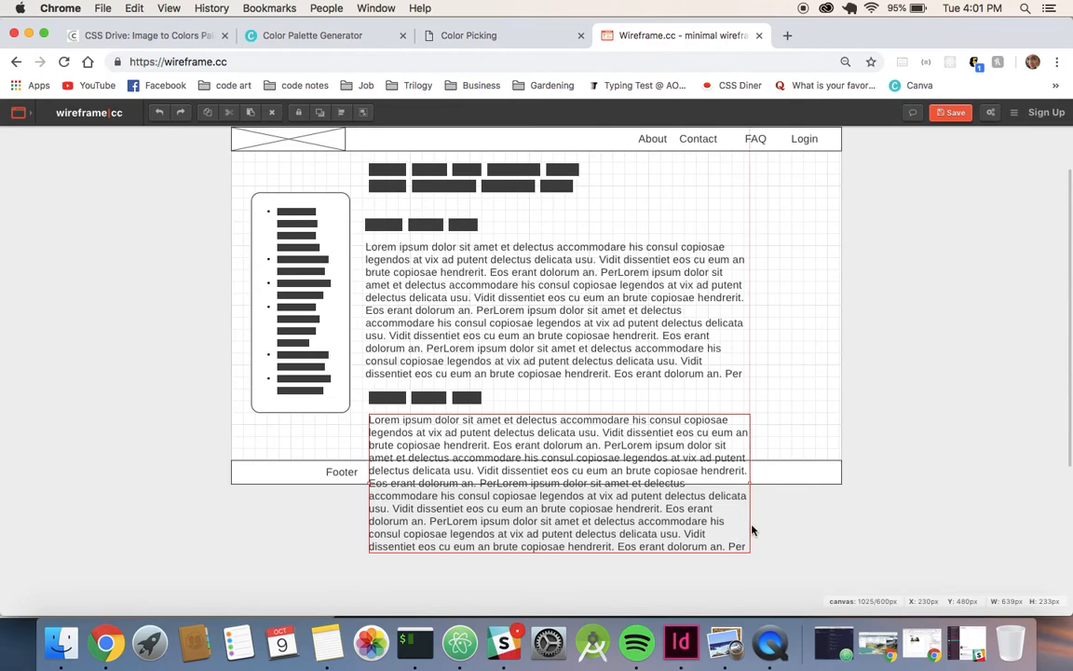
# Step: Trim the lower placeholder paragraph to three lines so it ends just above the footer
pyautogui.doubleClick(741, 538)
pyautogui.moveTo(745, 539); pyautogui.dragTo(366, 458)
pyautogui.press('BackSpace')
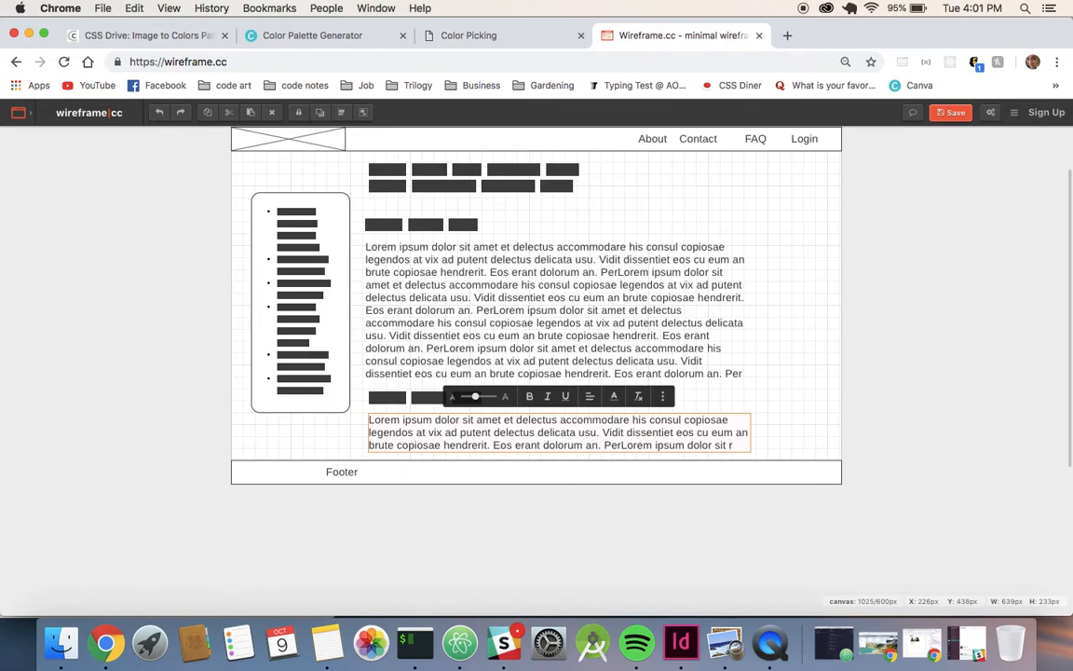
pyautogui.click(799, 373)
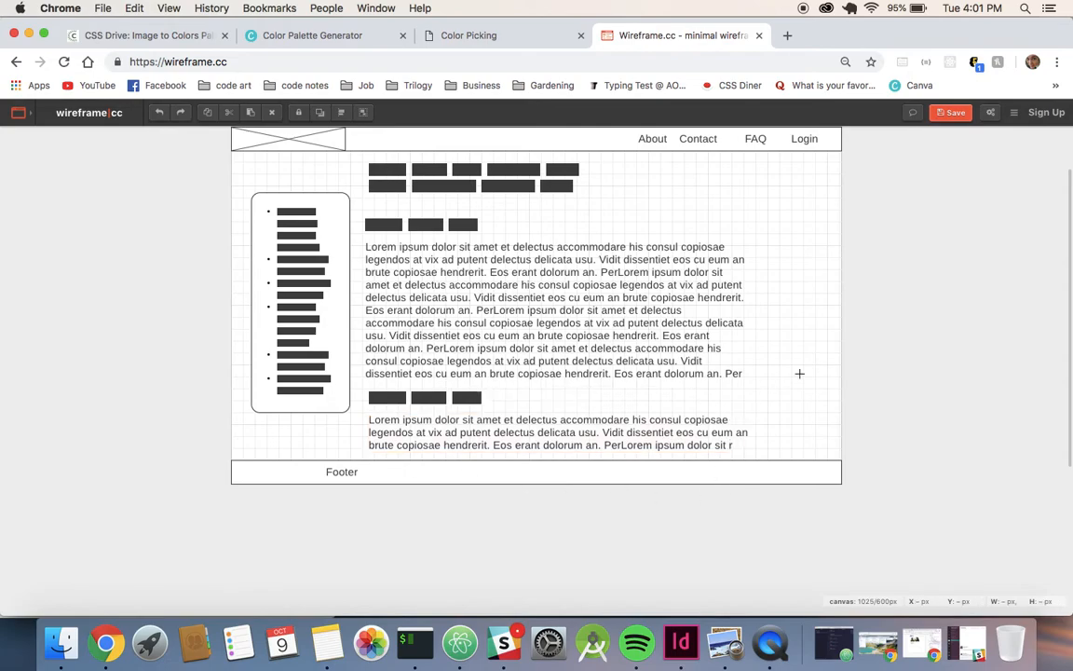
# Step: Move the rounded sidebar box down to just above the footer and reposition the bulleted list inside it
pyautogui.scroll(3, 752, 323)
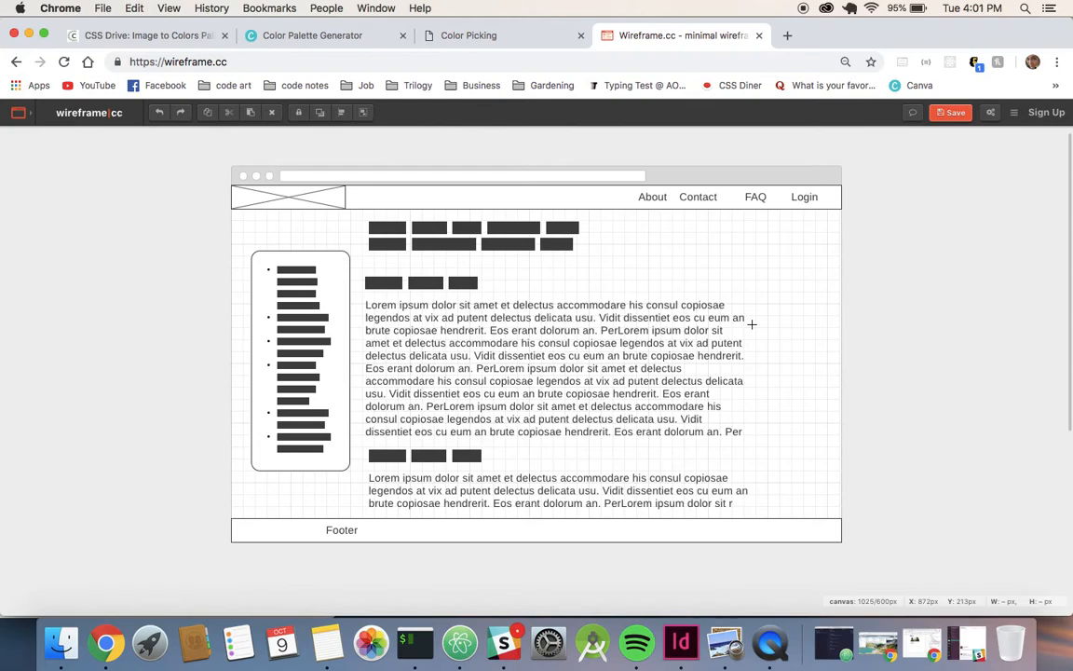
pyautogui.moveTo(347, 270); pyautogui.dragTo(348, 288)
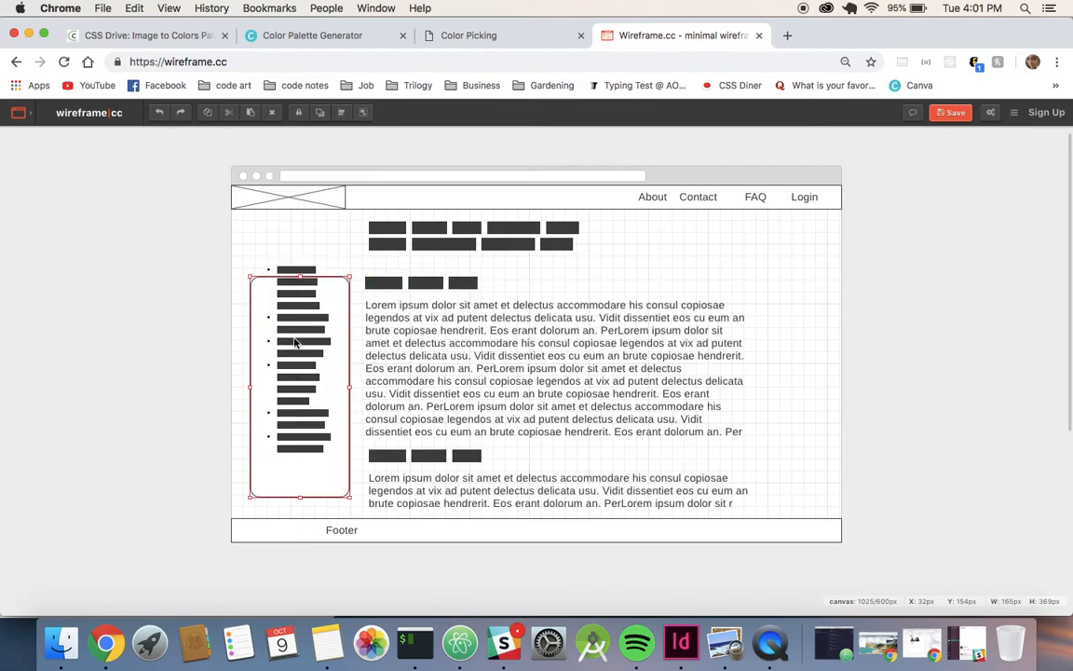
pyautogui.click(294, 339)
pyautogui.moveTo(294, 339); pyautogui.dragTo(295, 372)
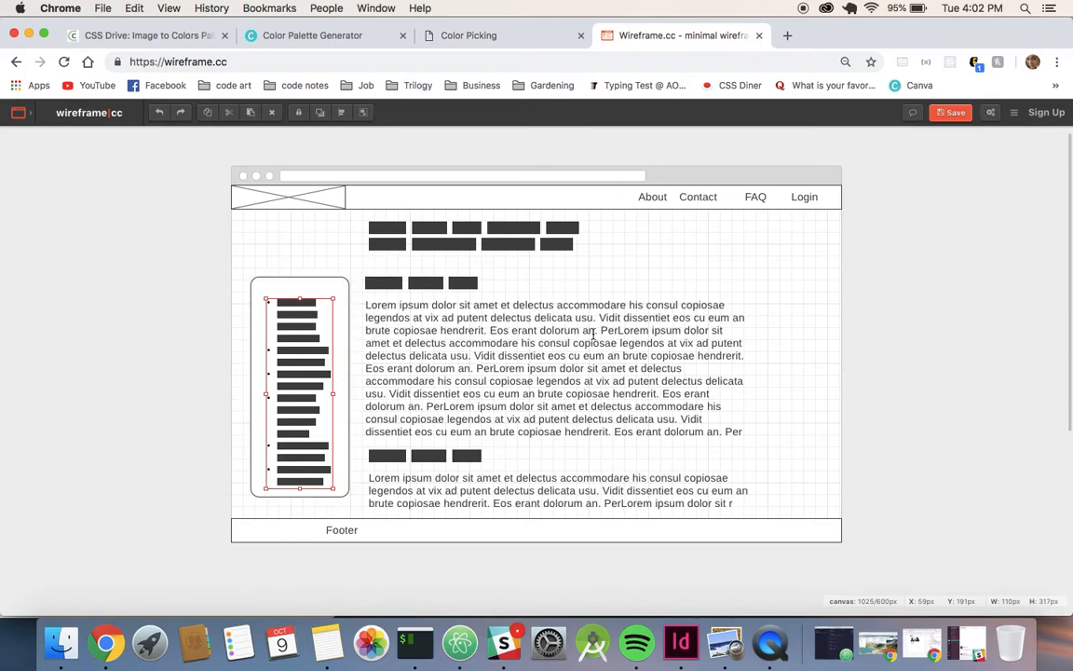
pyautogui.scroll(-2, 594, 333)
pyautogui.scroll(2, 593, 334)
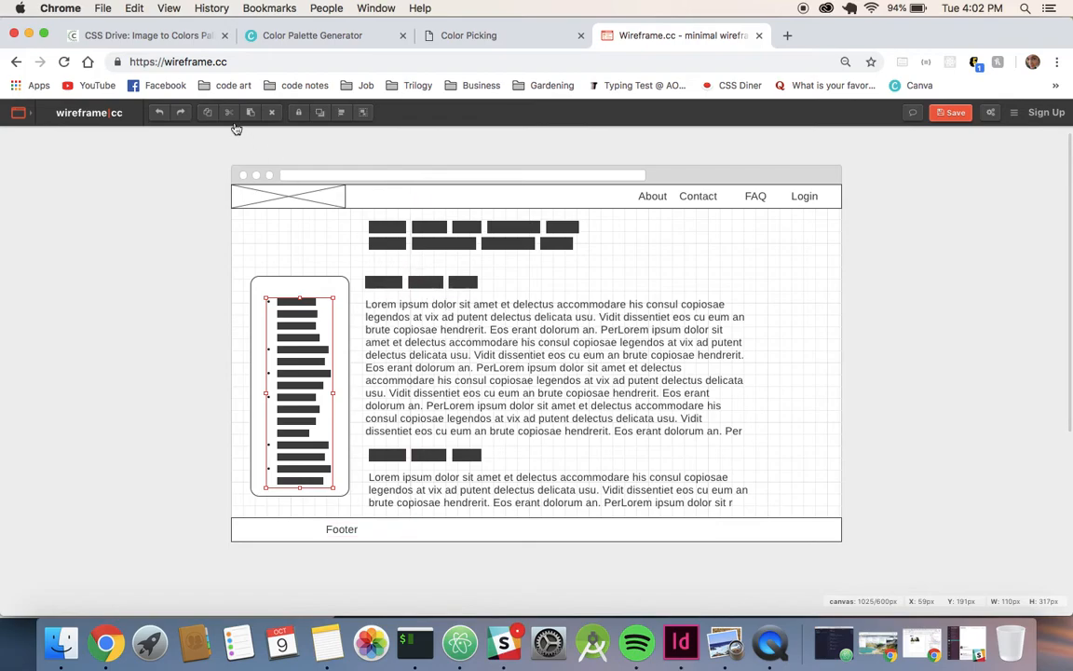
# Step: Try to show the existing page wireframe on the portrait phone canvas
pyautogui.moveTo(31, 113)
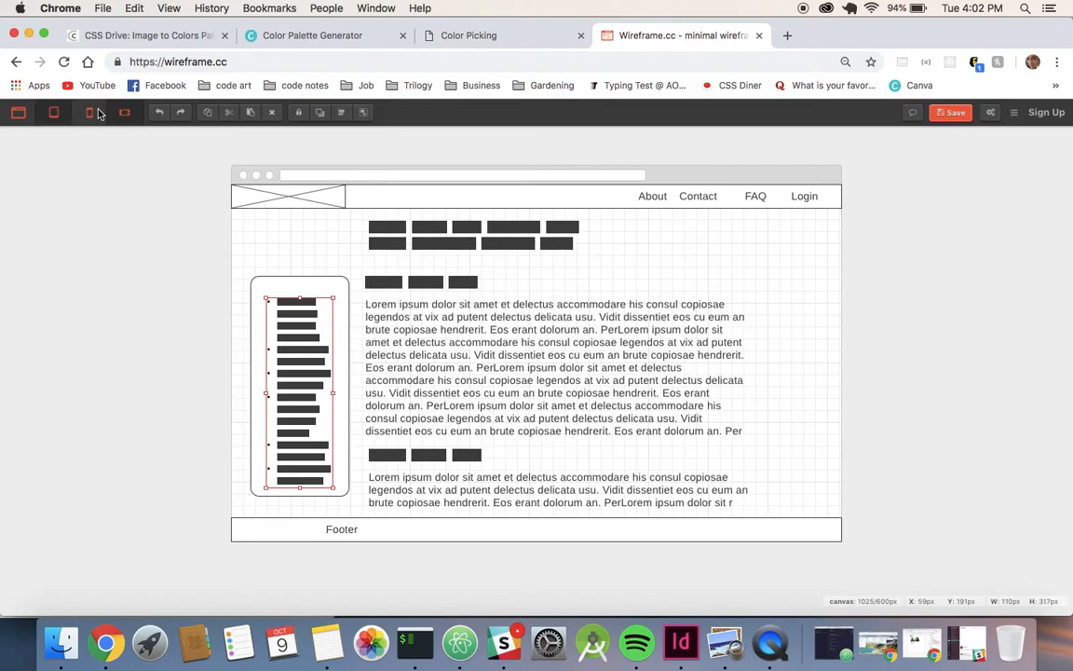
pyautogui.click(97, 112)
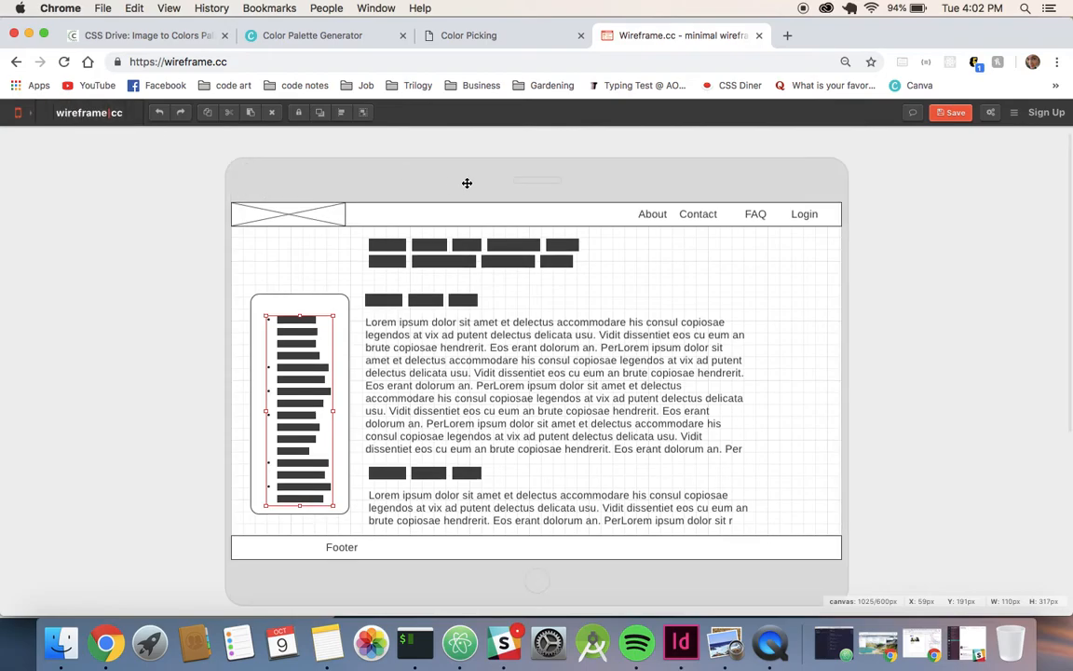
pyautogui.scroll(-3, 574, 268)
pyautogui.scroll(-3, 572, 266)
pyautogui.scroll(6, 571, 264)
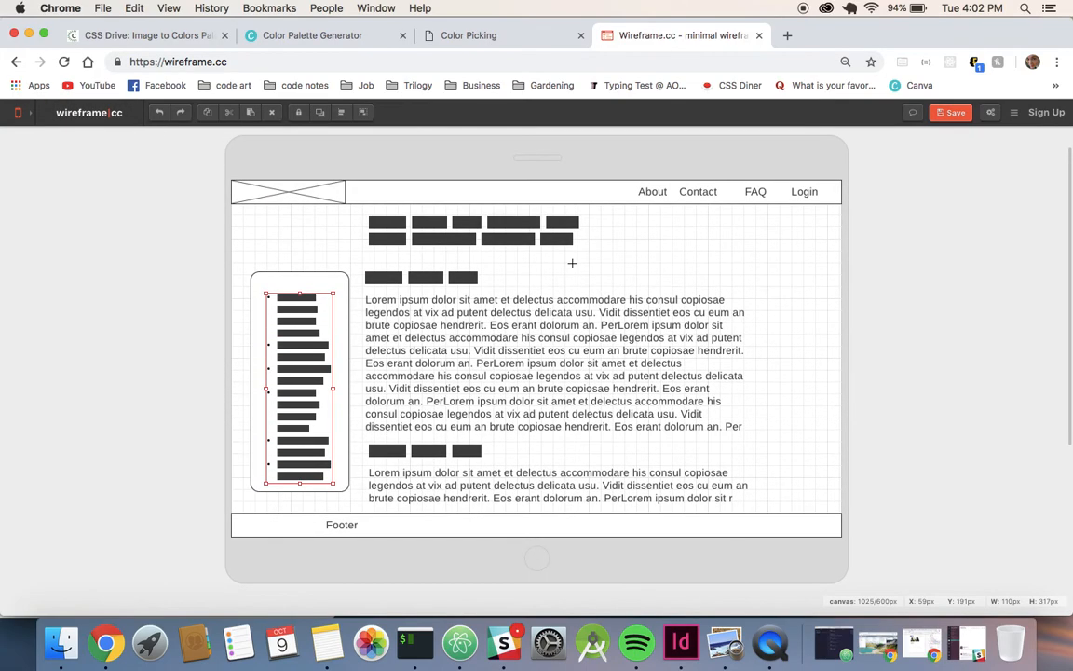
pyautogui.scroll(-2, 578, 257)
pyautogui.scroll(3, 592, 232)
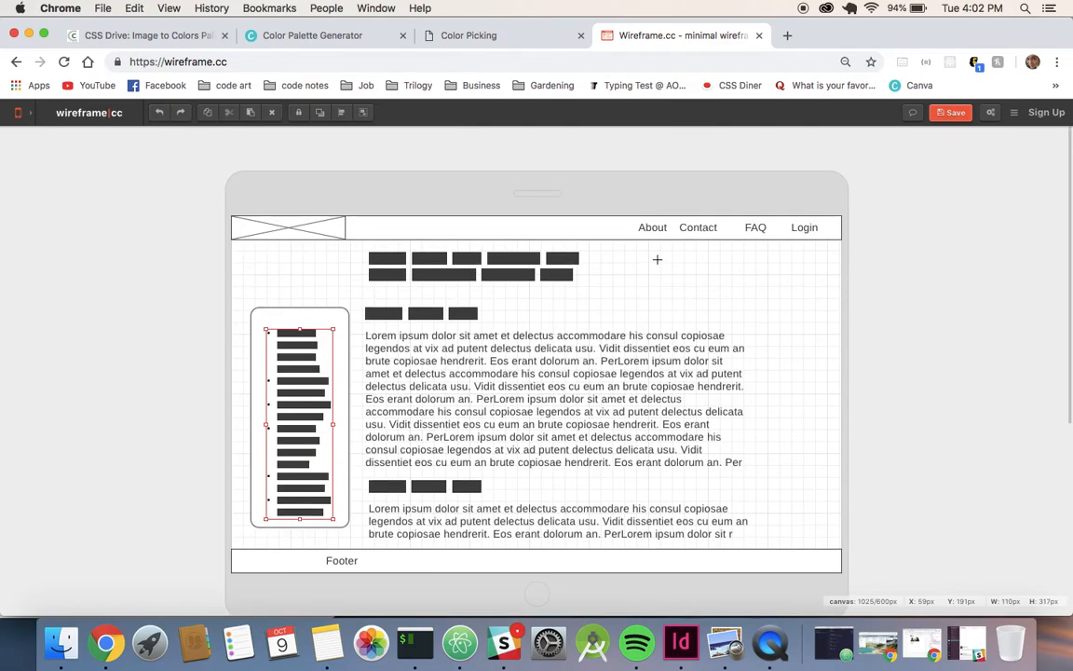
pyautogui.click(660, 230)
pyautogui.click(584, 223)
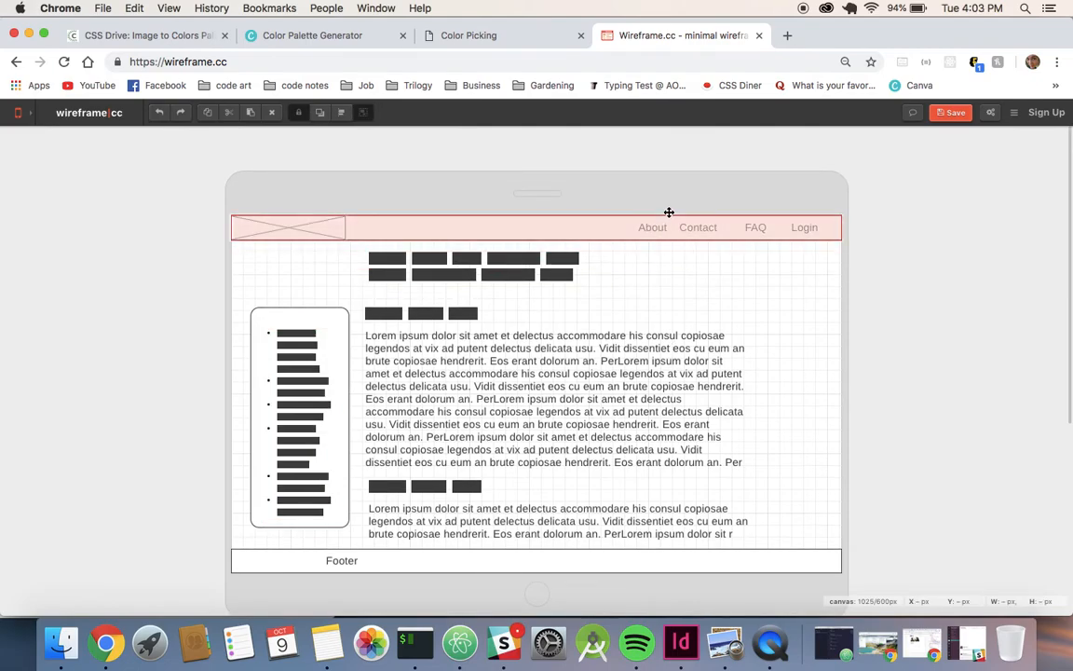
# Step: Start a blank portrait phone wireframe with full-width header and footer rectangles, the header about 48 px high
pyautogui.click(63, 61)
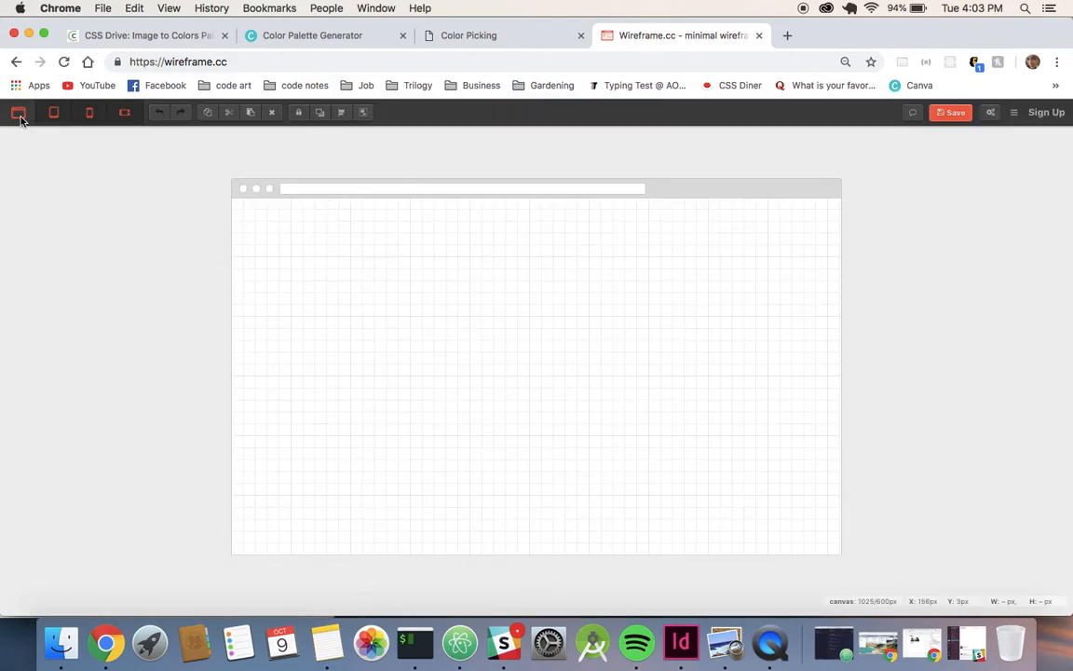
pyautogui.click(90, 113)
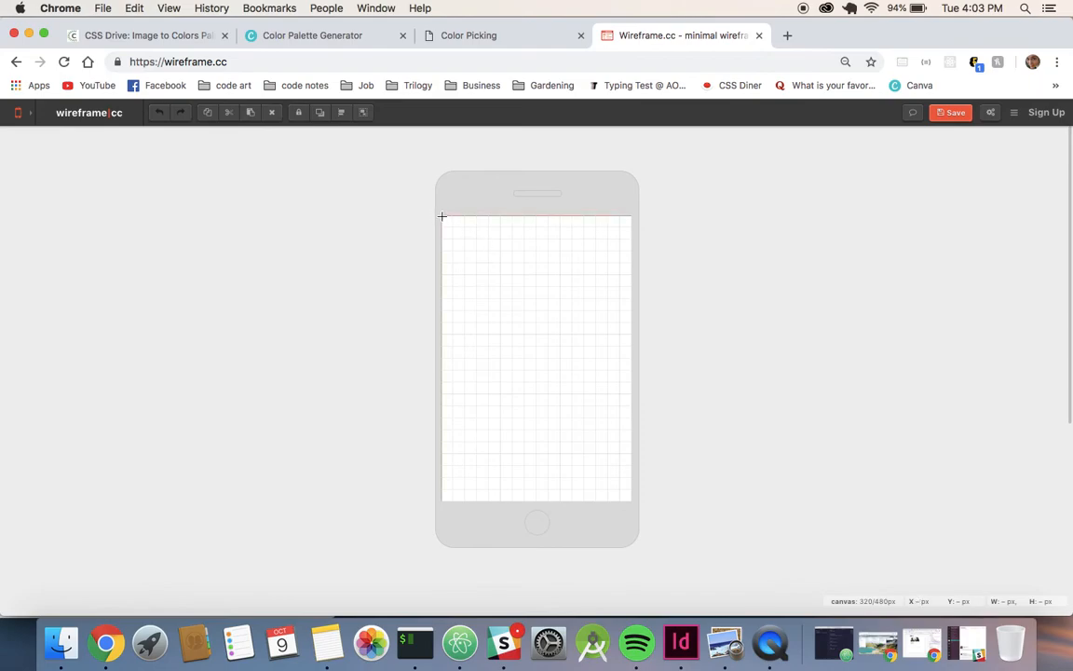
pyautogui.moveTo(440, 216)
pyautogui.mouseDown()
pyautogui.moveTo(580, 248)
pyautogui.moveTo(642, 243)
pyautogui.moveTo(630, 246)
pyautogui.mouseUp()
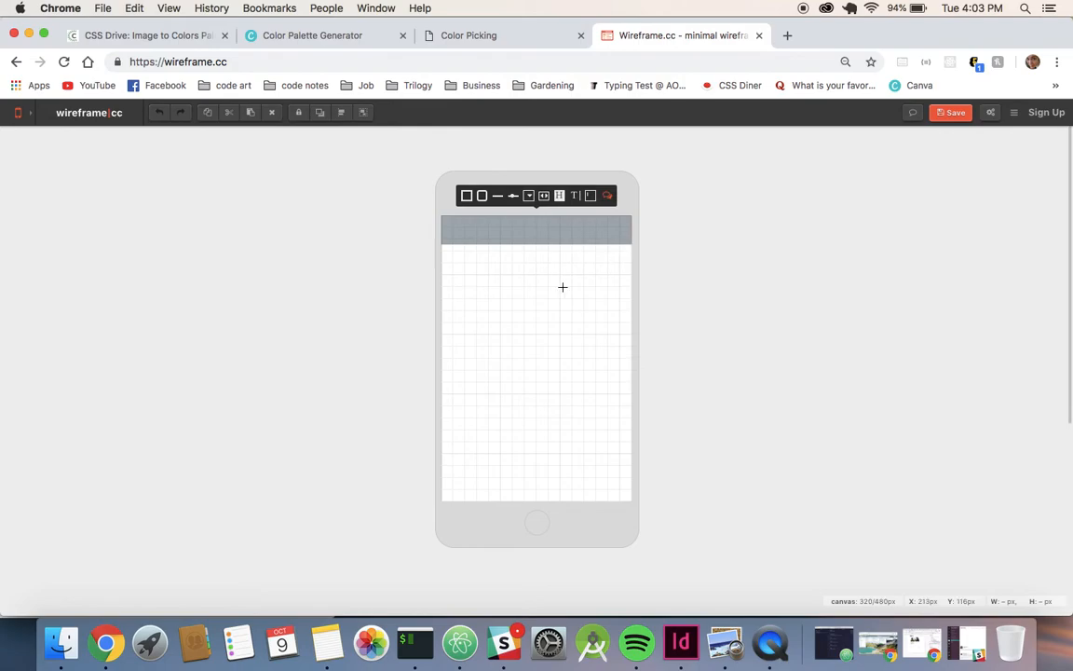
pyautogui.click(467, 196)
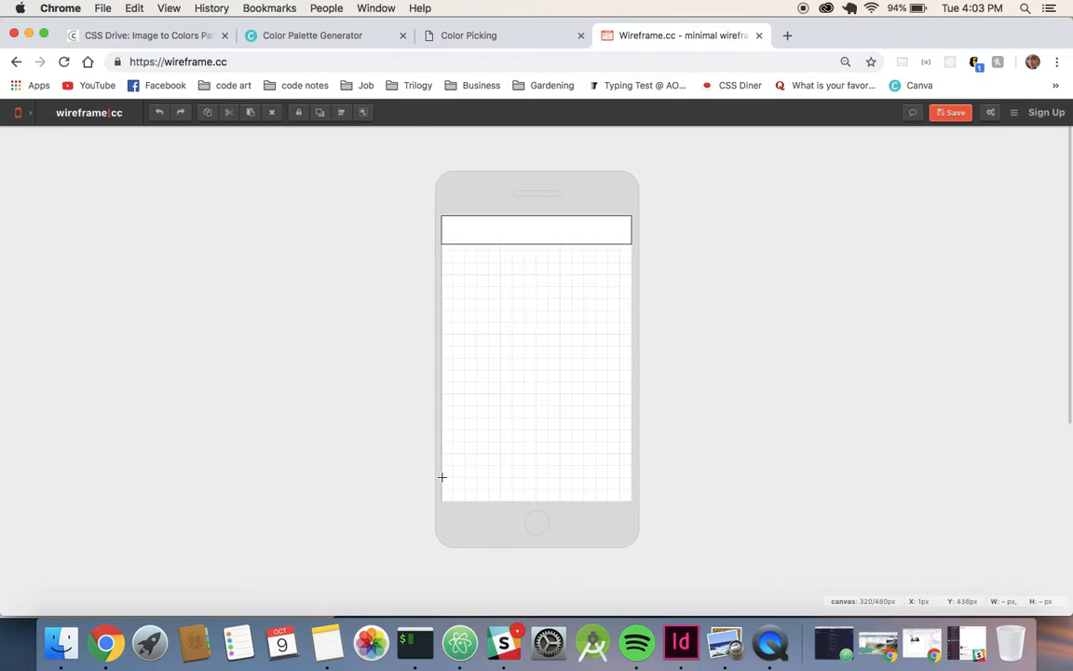
pyautogui.moveTo(441, 477); pyautogui.dragTo(633, 500)
pyautogui.click(466, 456)
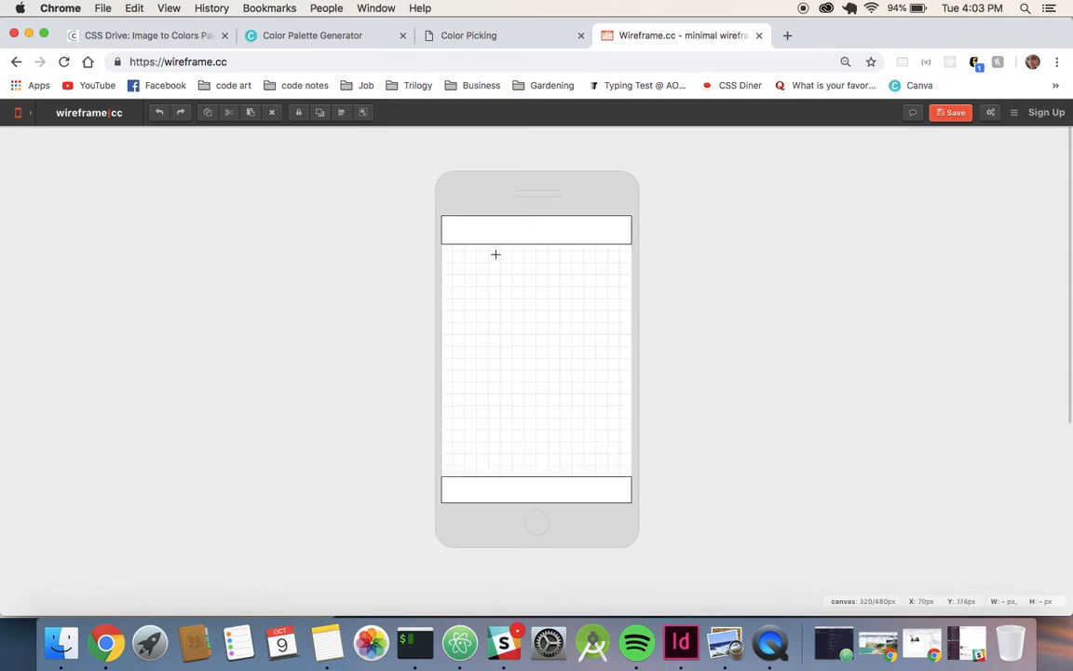
pyautogui.click(503, 229)
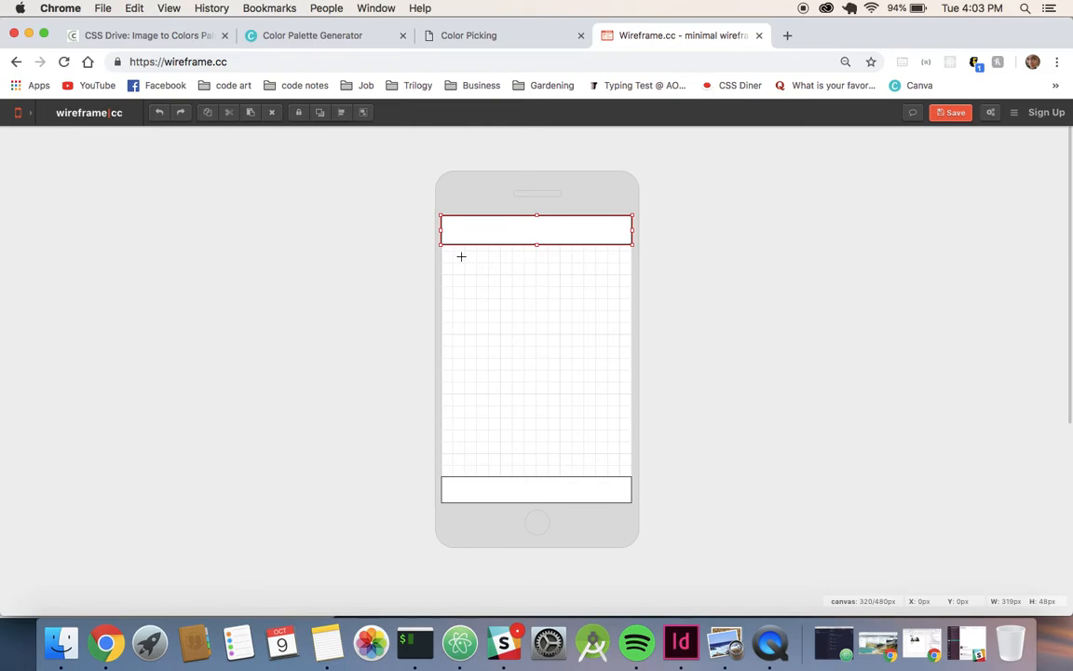
# Step: Add an image placeholder about 149 by 104 px below the header, with a placeholder text block to its right
pyautogui.moveTo(461, 256); pyautogui.dragTo(549, 317)
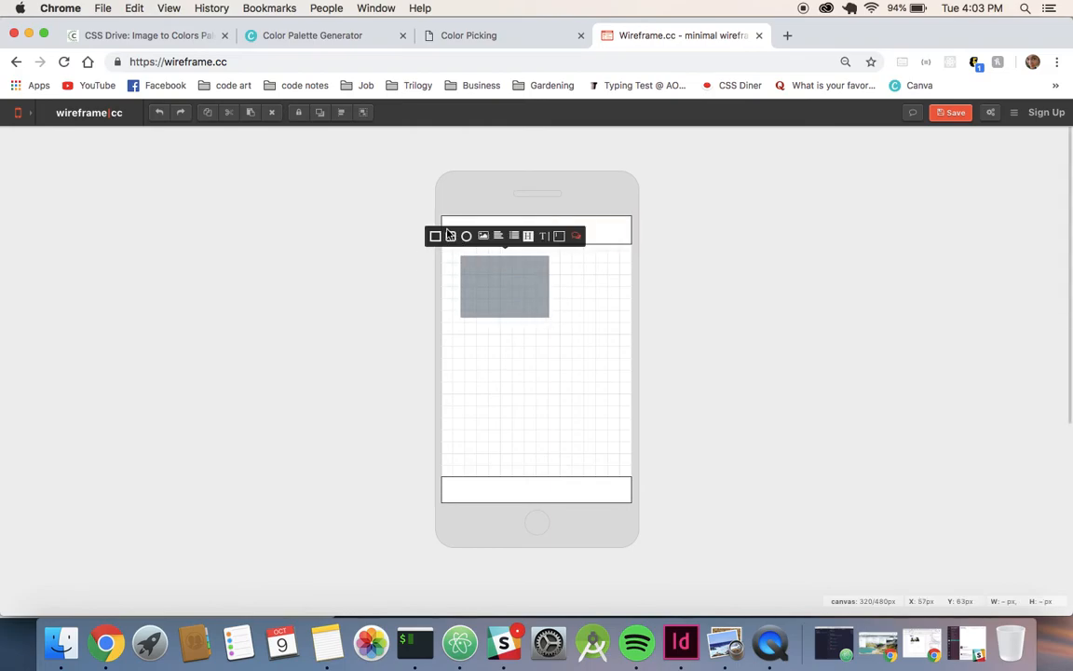
pyautogui.click(483, 236)
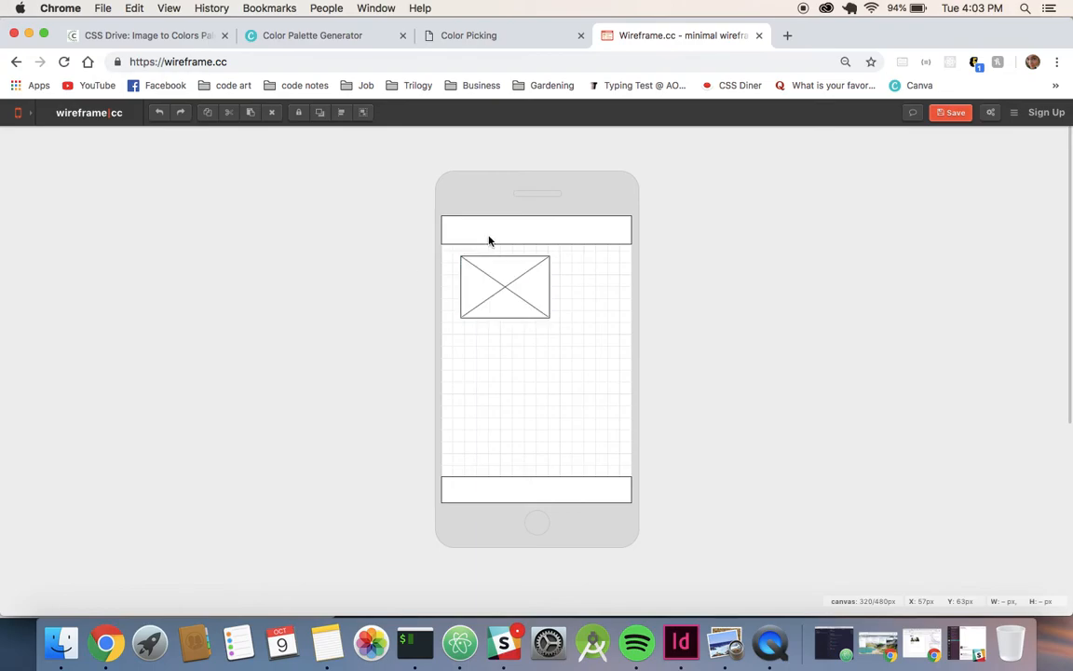
pyautogui.moveTo(559, 260); pyautogui.dragTo(618, 318)
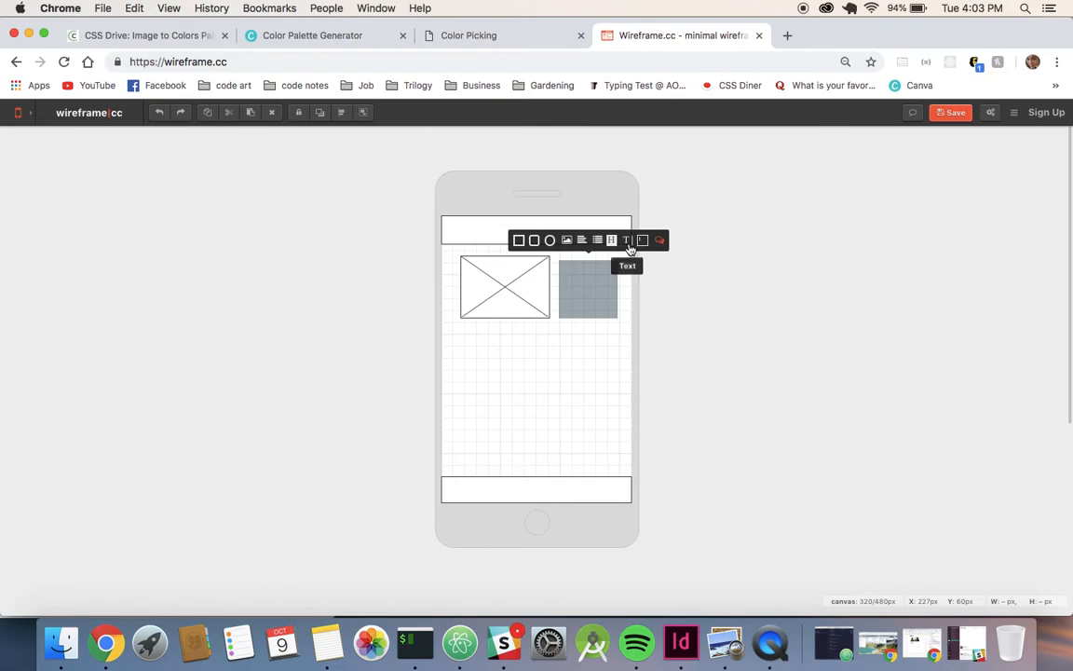
pyautogui.click(628, 242)
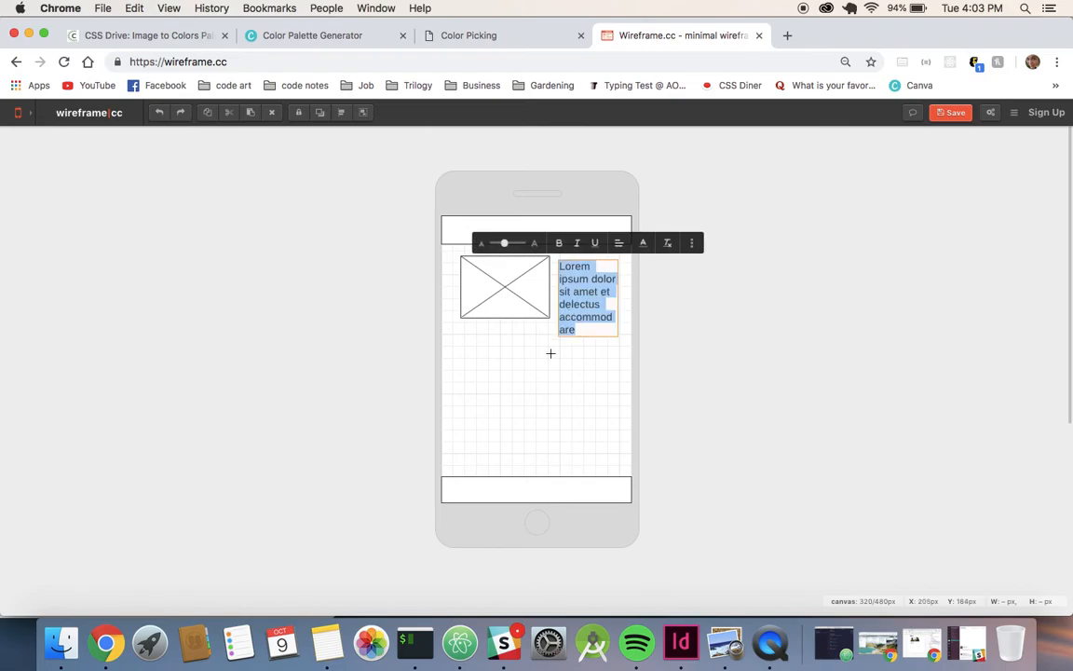
pyautogui.click(532, 403)
# Step: Stack the content in the middle of the phone screen, with the text block under the header and the image below it
pyautogui.moveTo(515, 305); pyautogui.dragTo(525, 376)
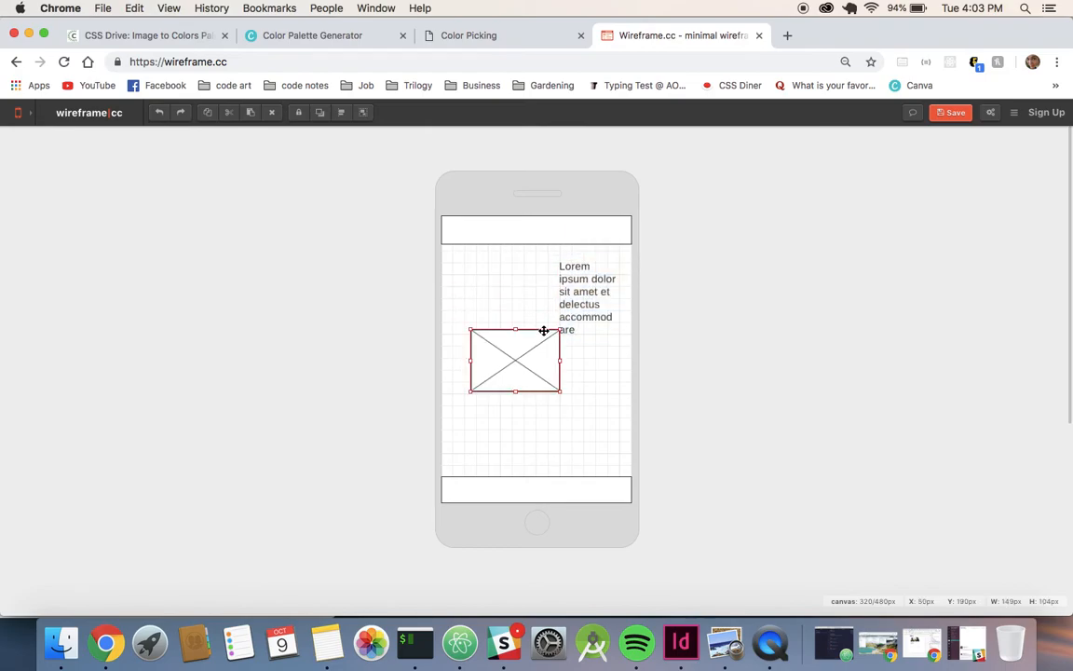
pyautogui.moveTo(545, 280)
pyautogui.mouseDown()
pyautogui.moveTo(534, 271)
pyautogui.moveTo(473, 289)
pyautogui.moveTo(537, 281)
pyautogui.moveTo(541, 290)
pyautogui.mouseUp()
pyautogui.moveTo(525, 365); pyautogui.dragTo(546, 351)
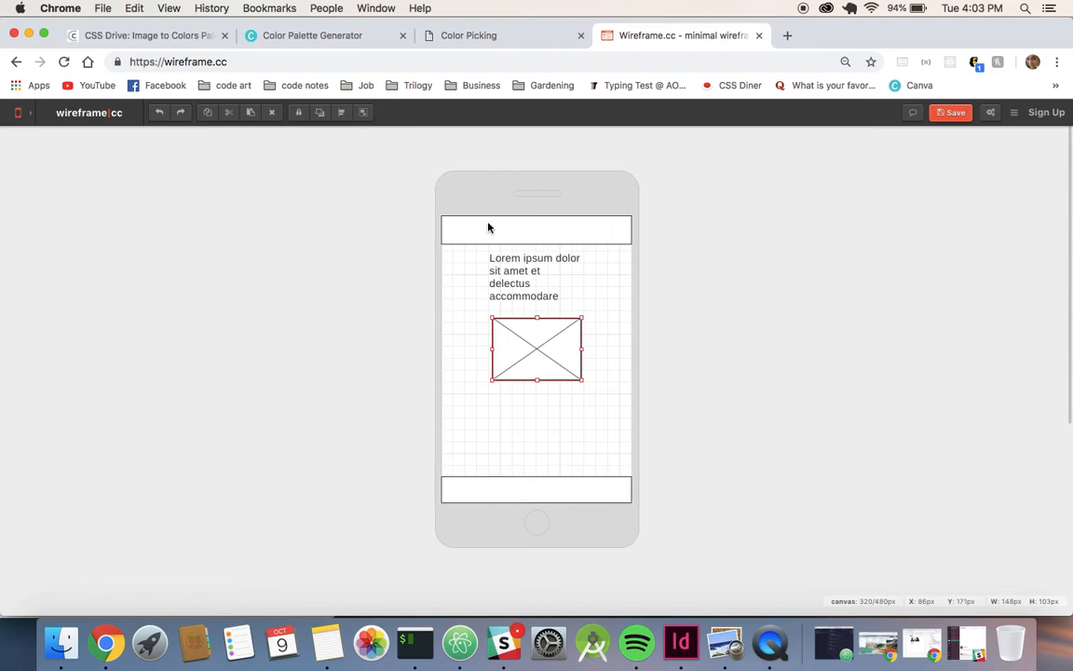
# Step: Add a small square image placeholder as the logo and centre it in the header bar
pyautogui.moveTo(454, 305); pyautogui.dragTo(484, 332)
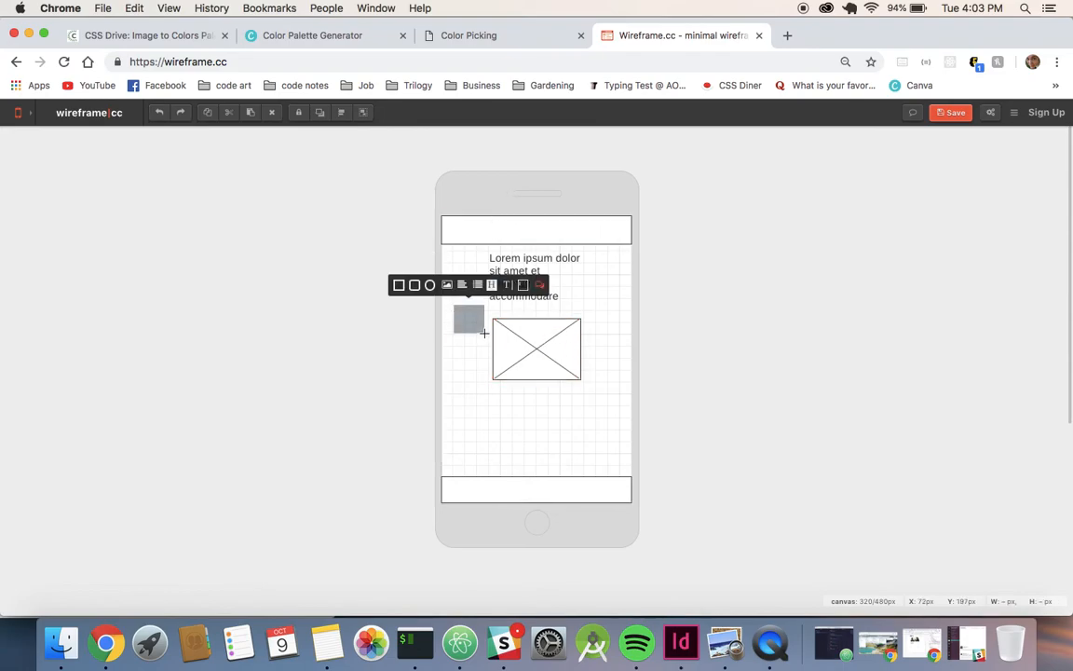
pyautogui.click(444, 287)
pyautogui.moveTo(473, 309); pyautogui.dragTo(537, 233)
# Step: Add a small bulleted list as the menu icon and place it at the right end of the header bar
pyautogui.moveTo(448, 354); pyautogui.dragTo(473, 381)
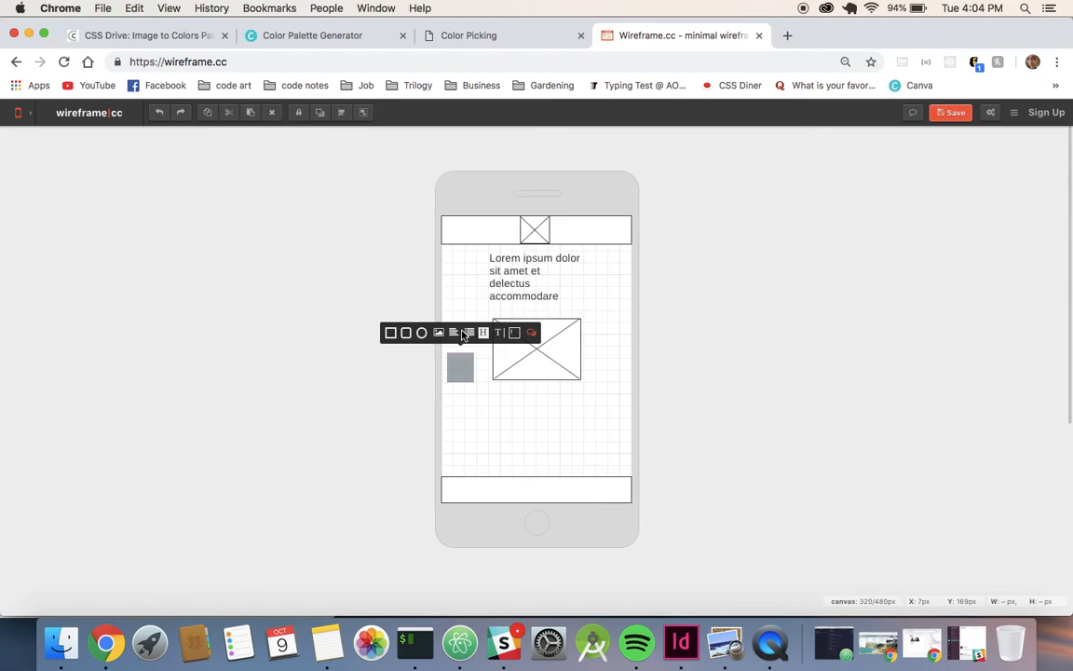
pyautogui.click(467, 333)
pyautogui.moveTo(463, 368); pyautogui.dragTo(613, 231)
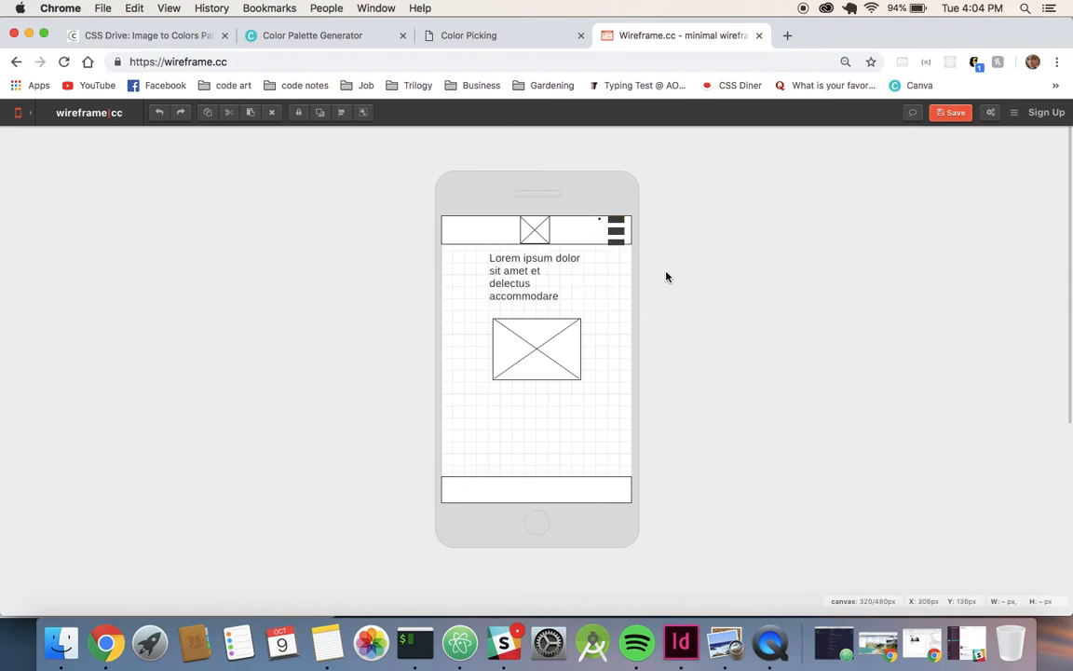
# Step: Duplicate the placeholder text block and align the copy below the image placeholder
pyautogui.click(526, 281)
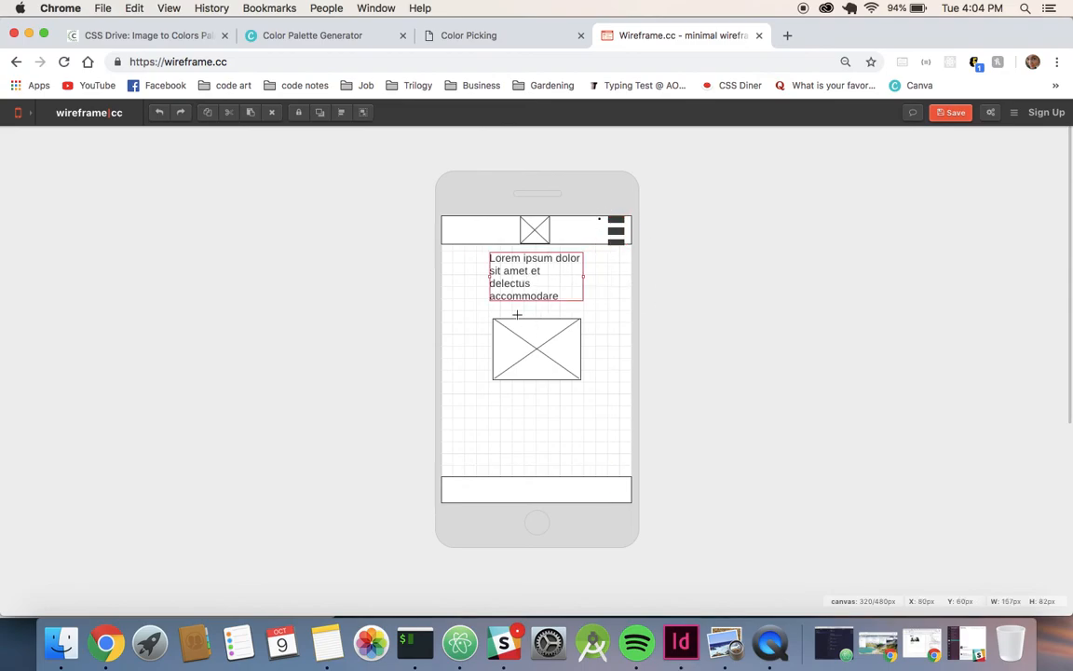
pyautogui.click(522, 433)
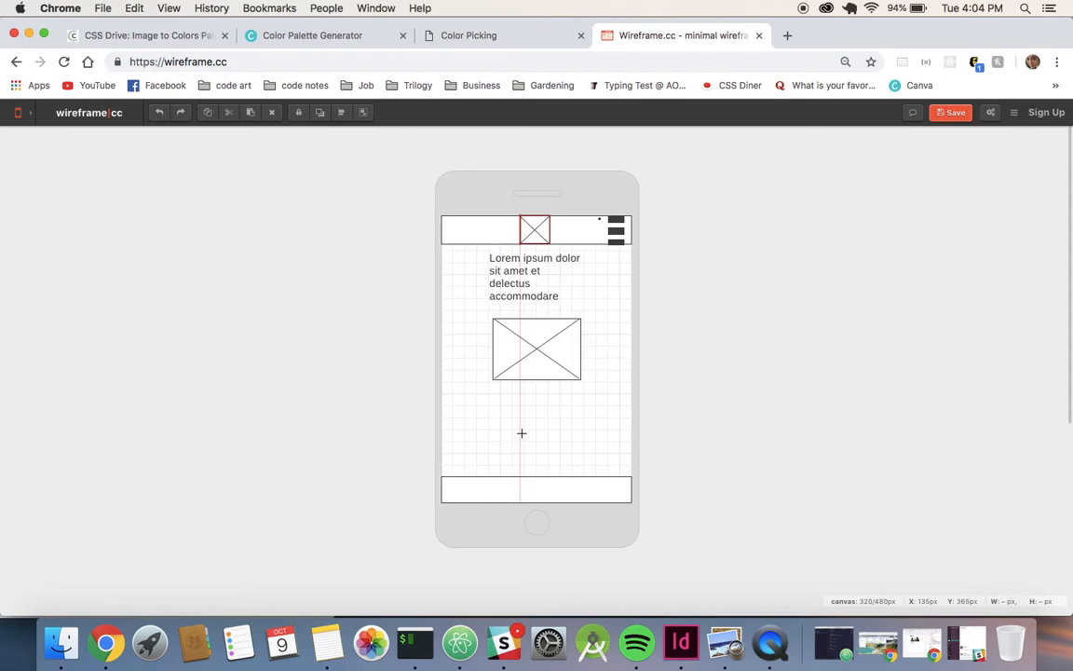
pyautogui.press('super+v')
pyautogui.moveTo(540, 362); pyautogui.dragTo(532, 419)
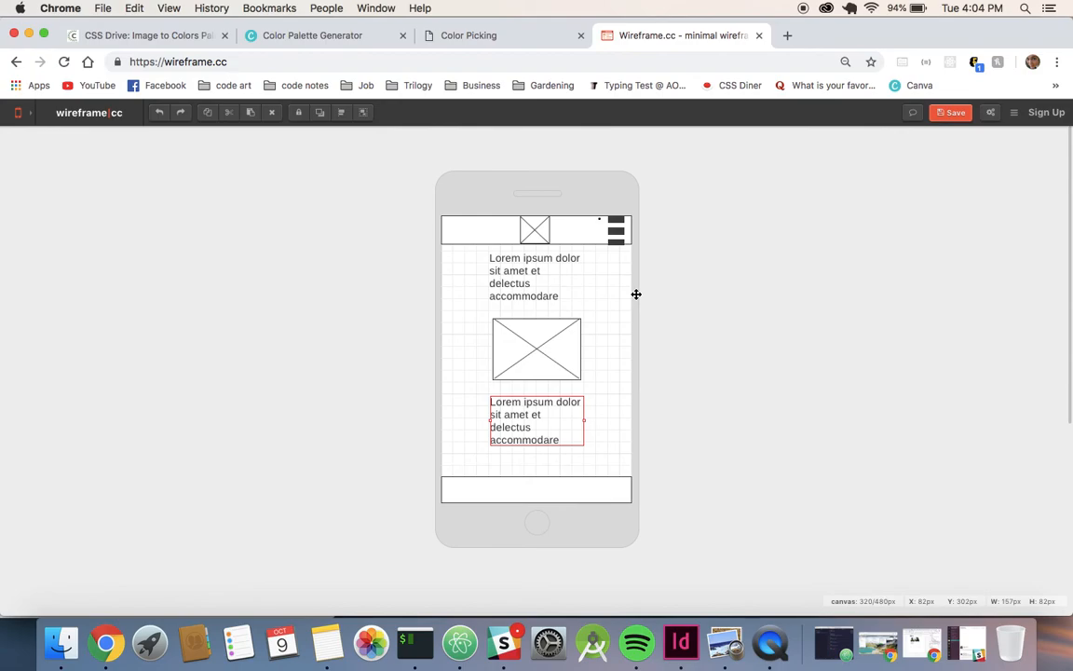
# Step: Deselect everything and capture a screenshot region around the whole phone mockup
pyautogui.click(653, 304)
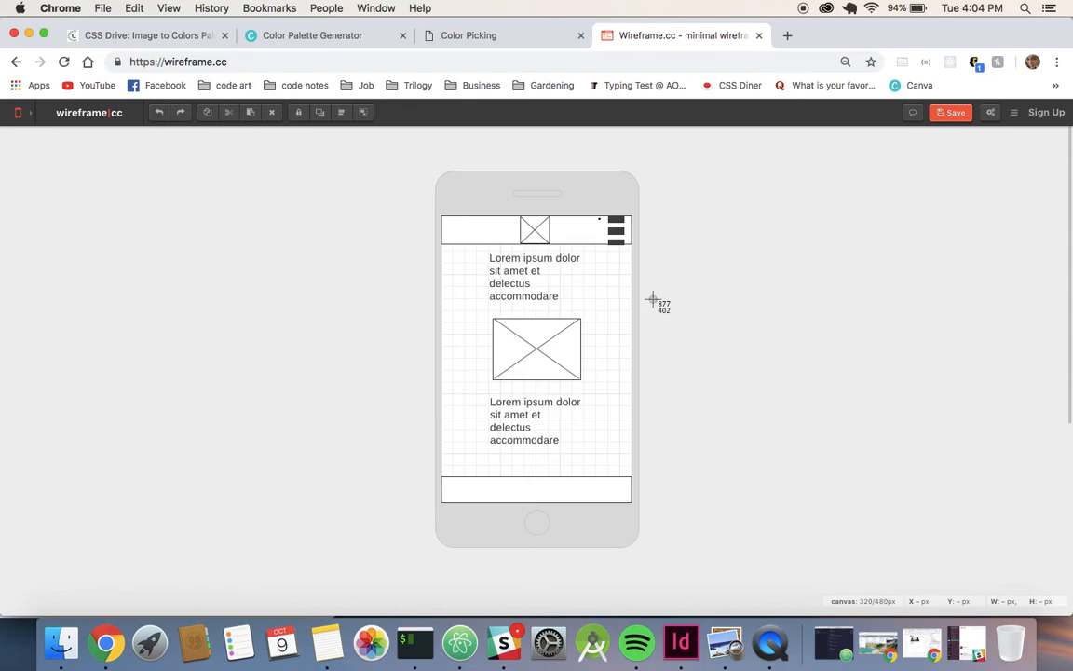
pyautogui.moveTo(434, 169); pyautogui.dragTo(641, 552)
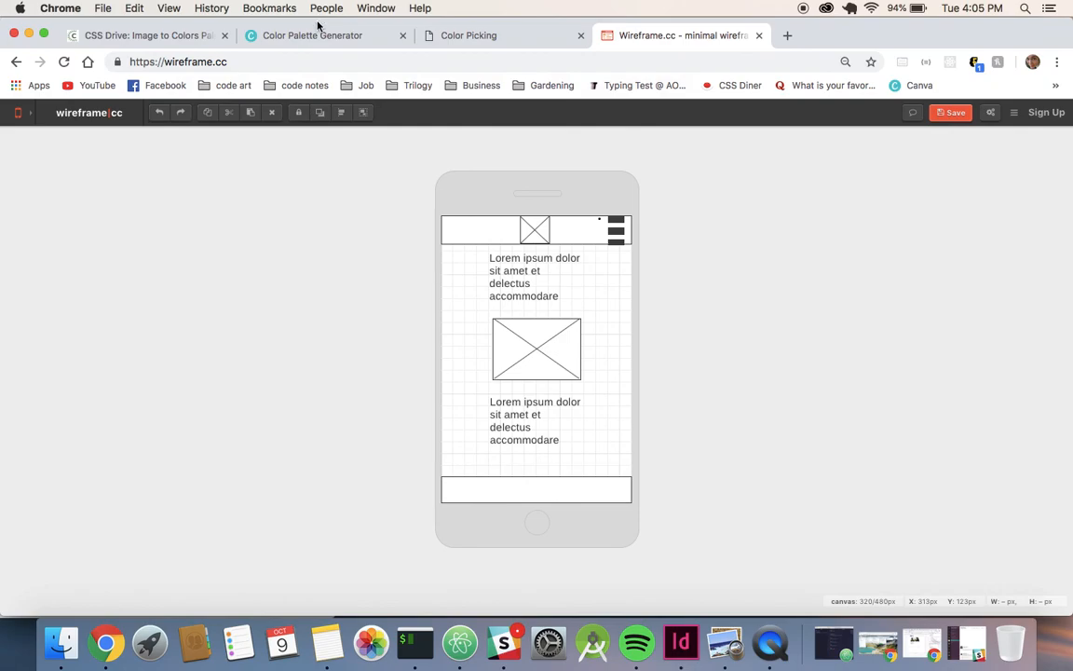
# Step: Revisit the open colour palette generator pages and return to the phone wireframe
pyautogui.click(278, 35)
pyautogui.click(138, 34)
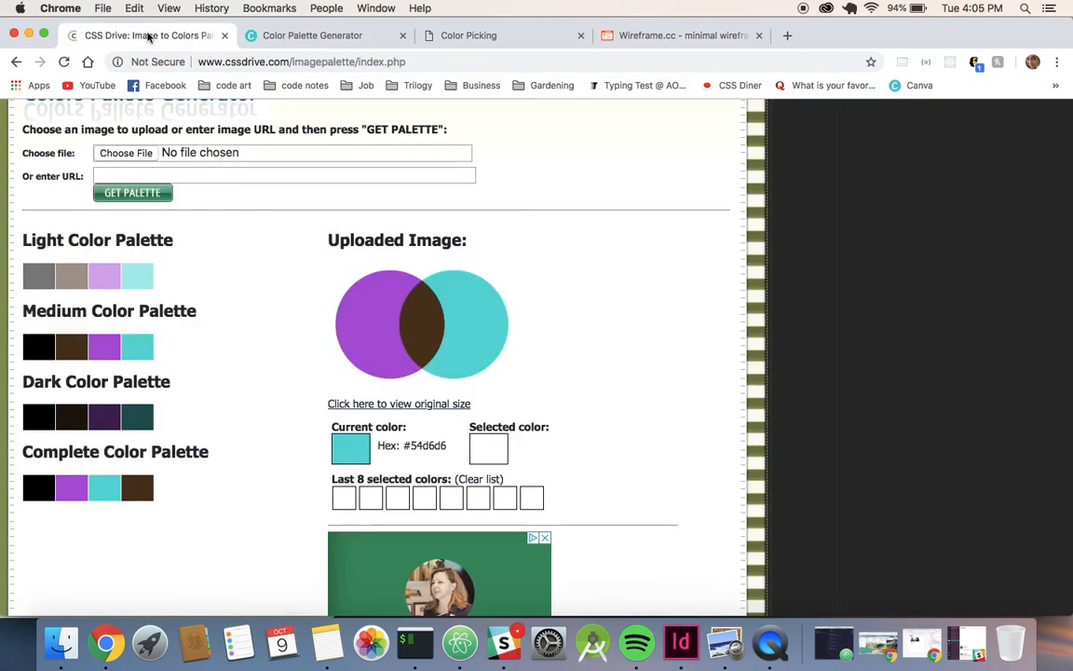
pyautogui.click(668, 34)
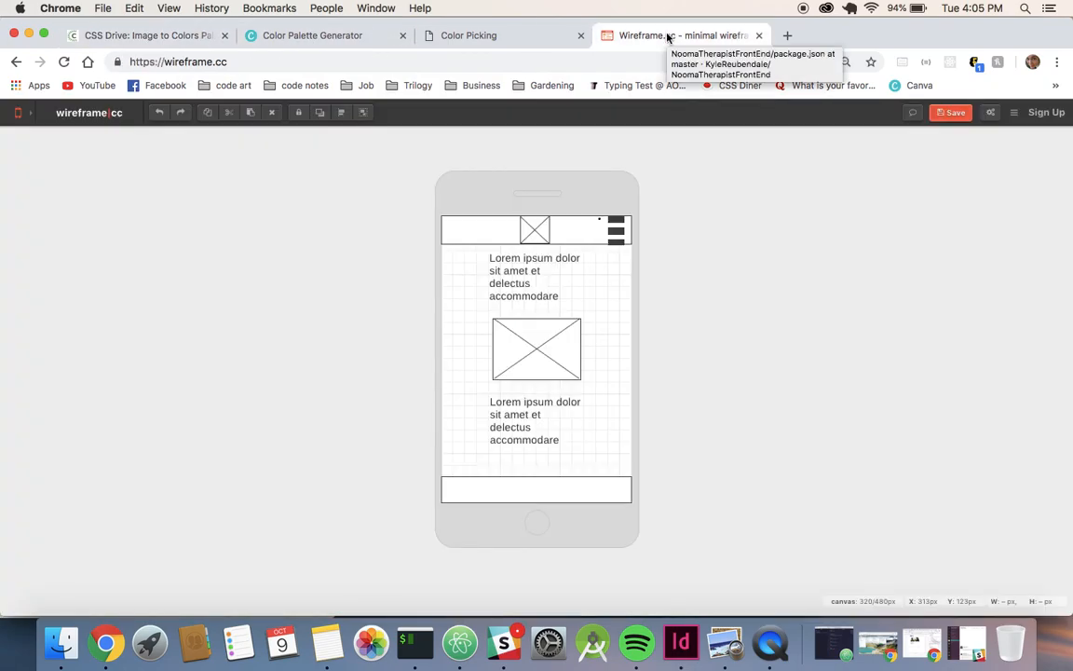